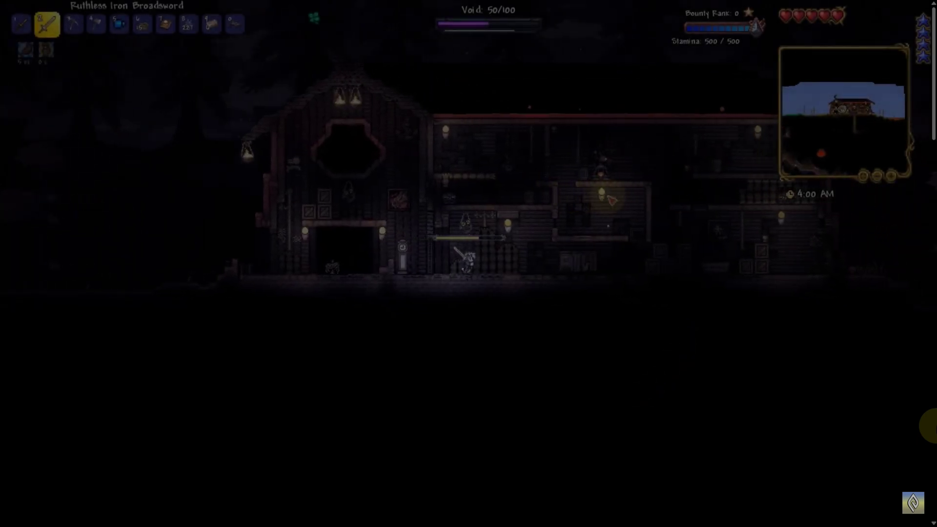
key(d)
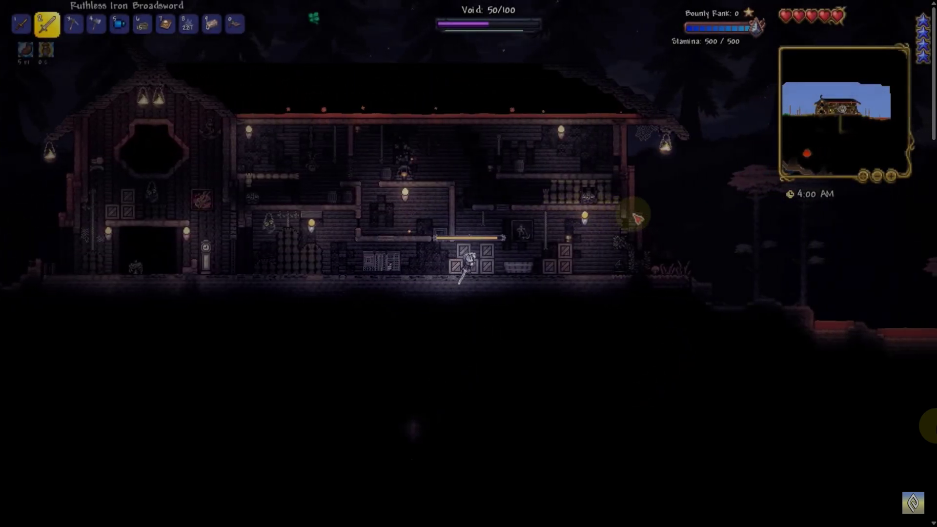
click(637, 218)
key(d)
click(643, 238)
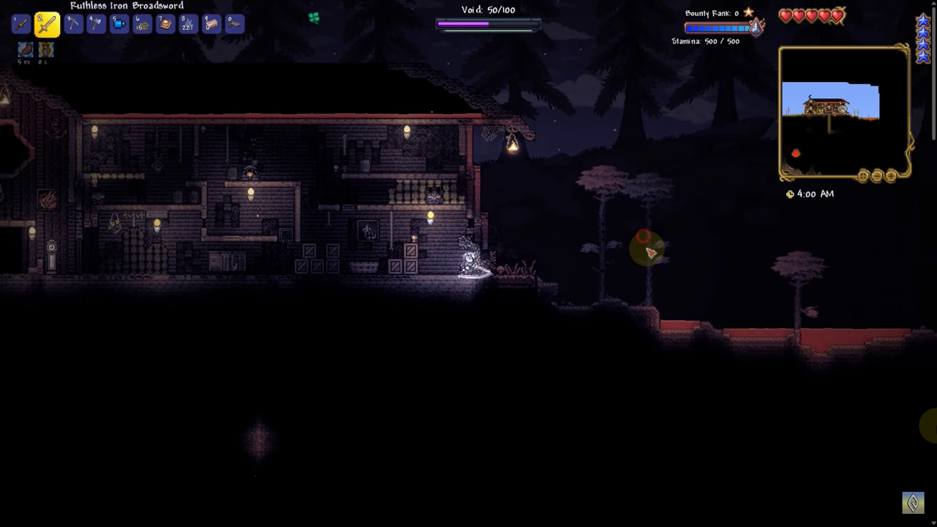
key(a)
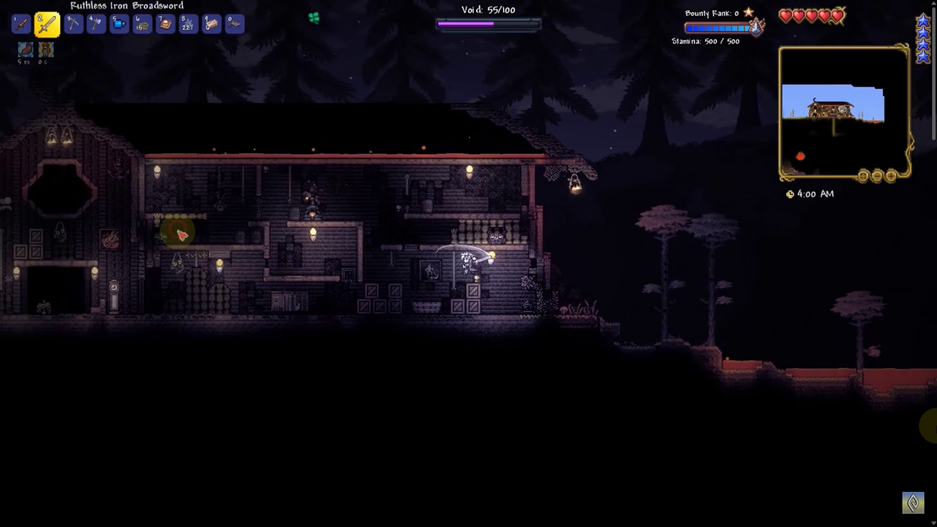
key(a)
key(space)
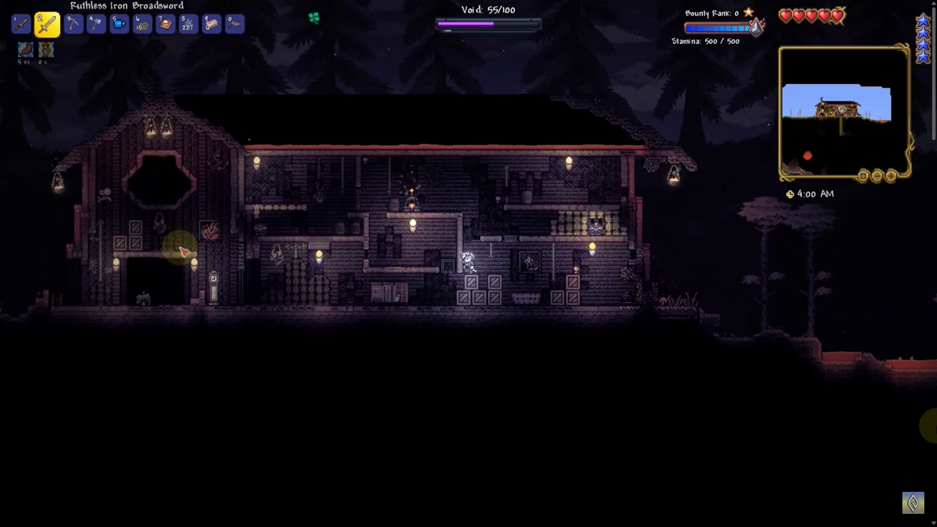
click(200, 257)
key(a)
key(space)
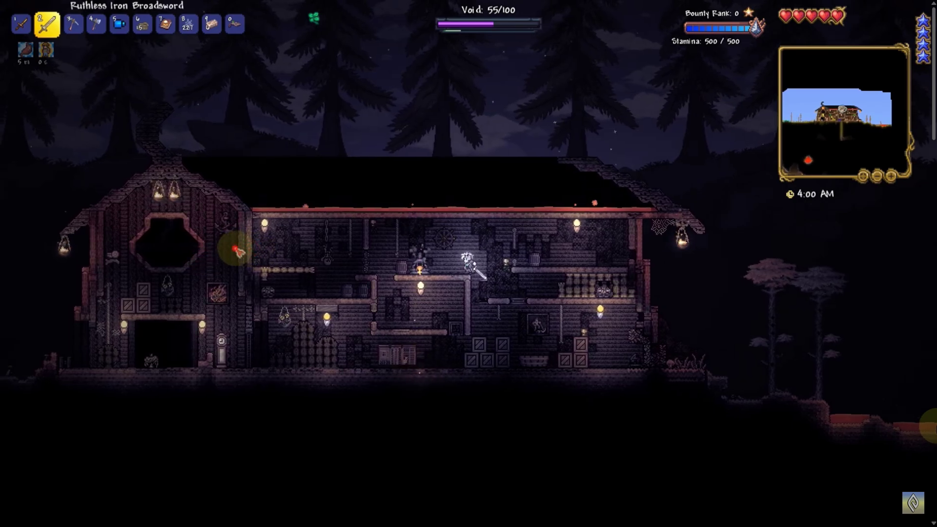
click(236, 250)
key(a)
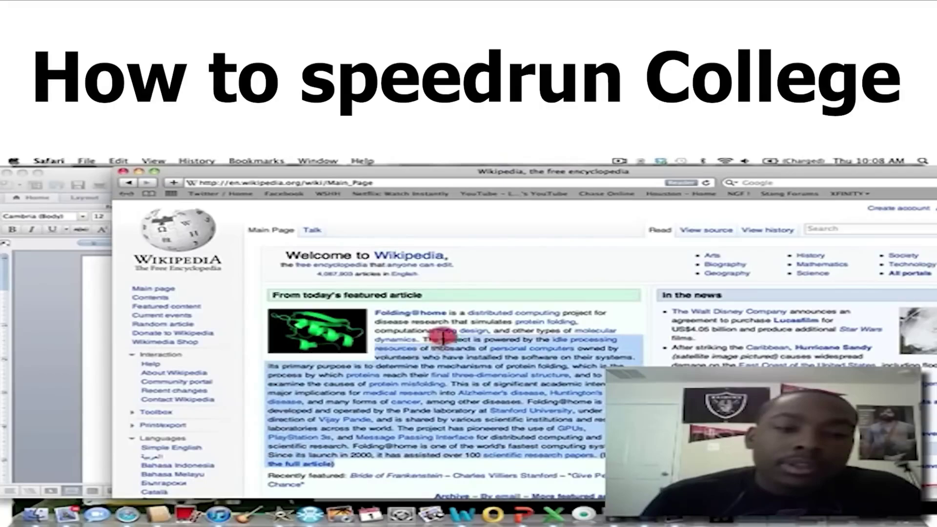
click(21, 356)
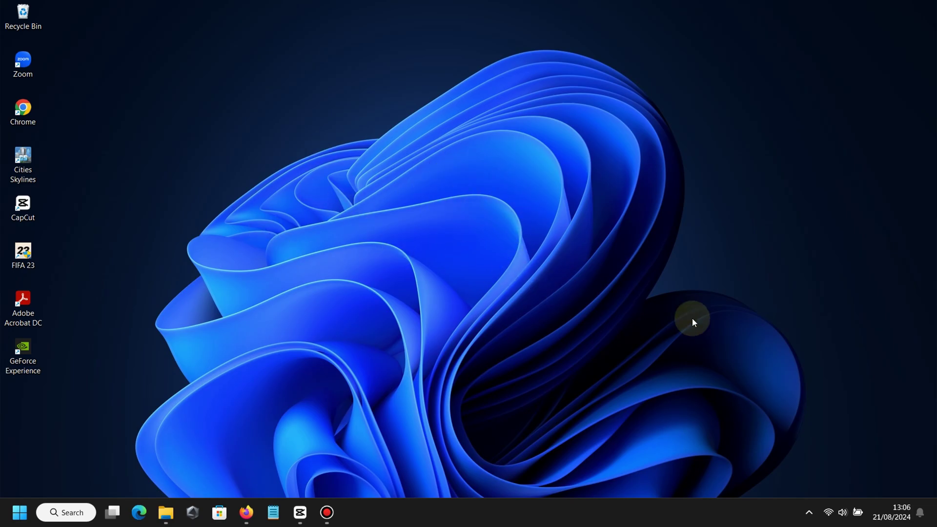
Step: Check the Wi-Fi connection in the system quick settings
click(829, 513)
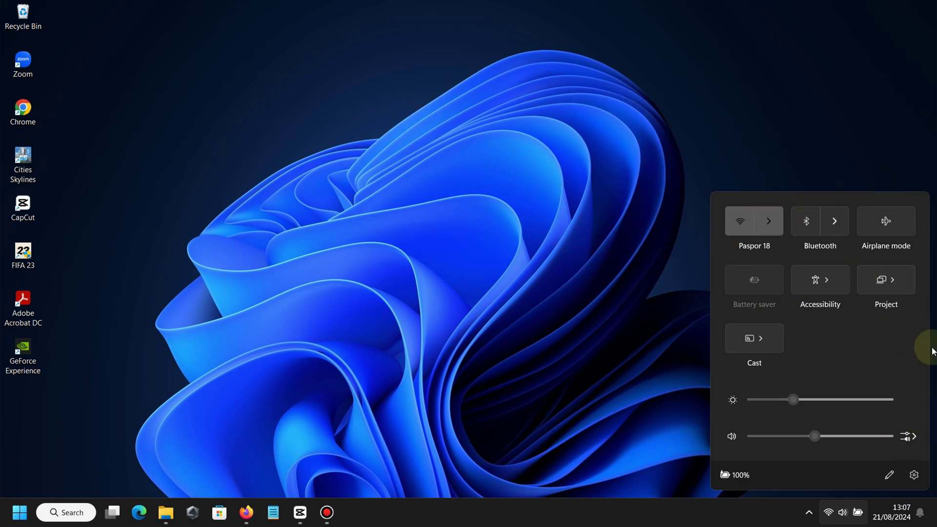
click(462, 189)
Step: Search the system for Steam and launch the Steam app
click(63, 512)
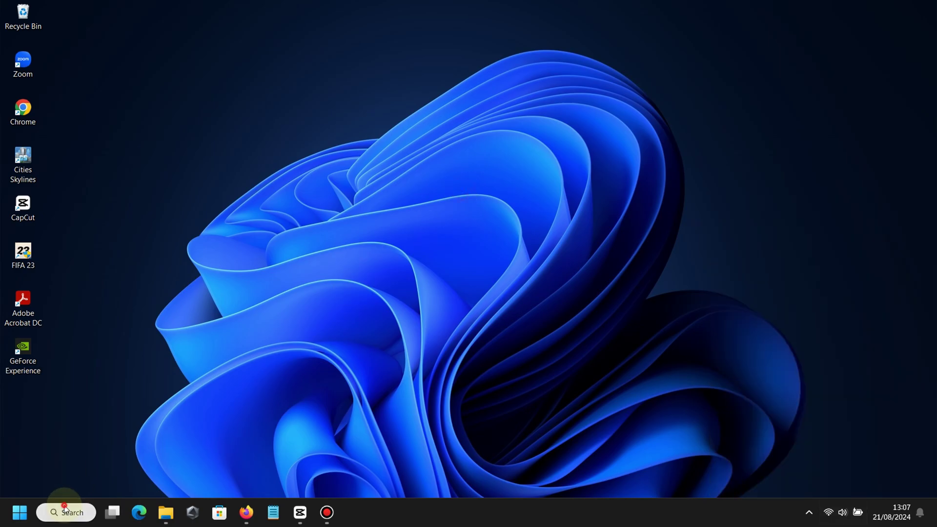
text(steam)
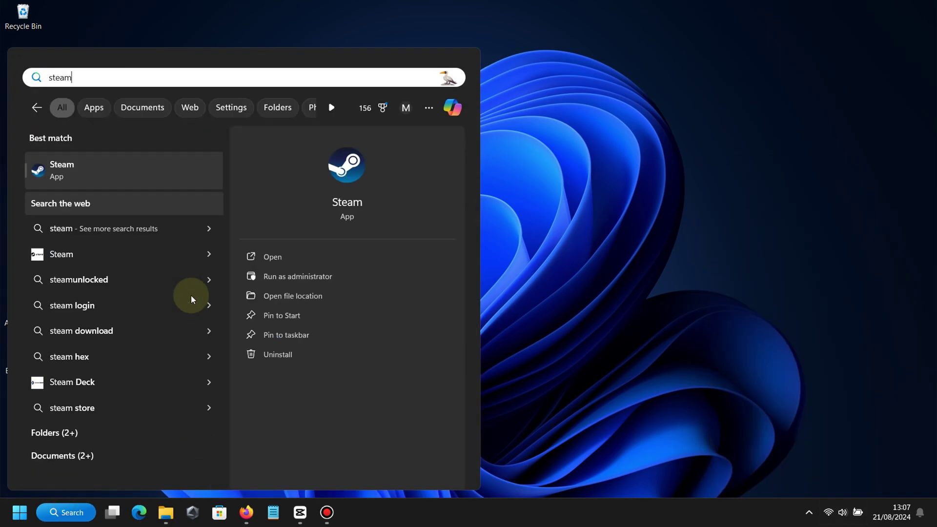
click(206, 180)
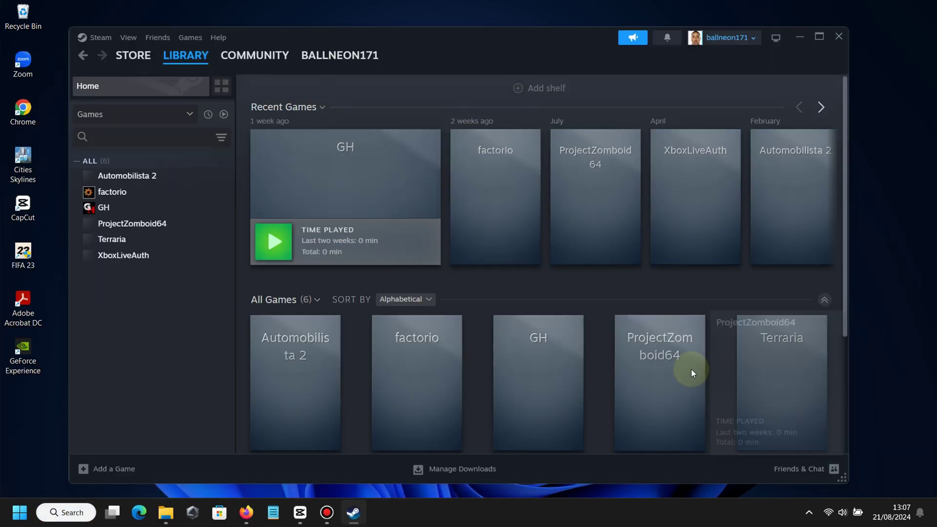
mouse_move(442, 349)
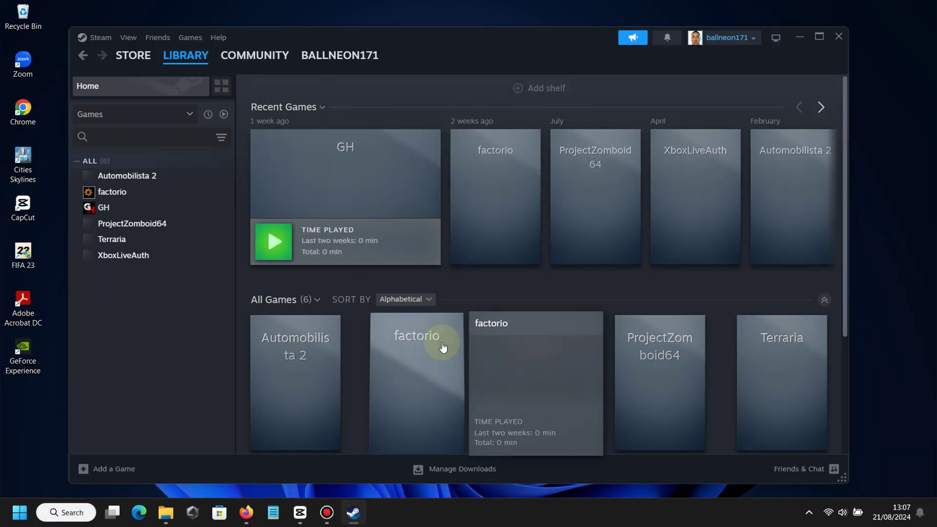
Step: Switch to Firefox and look over the Microsoft Visual C++ 2015 Redistributable Update 3 download page
click(246, 512)
scroll(404, 366, up, 3)
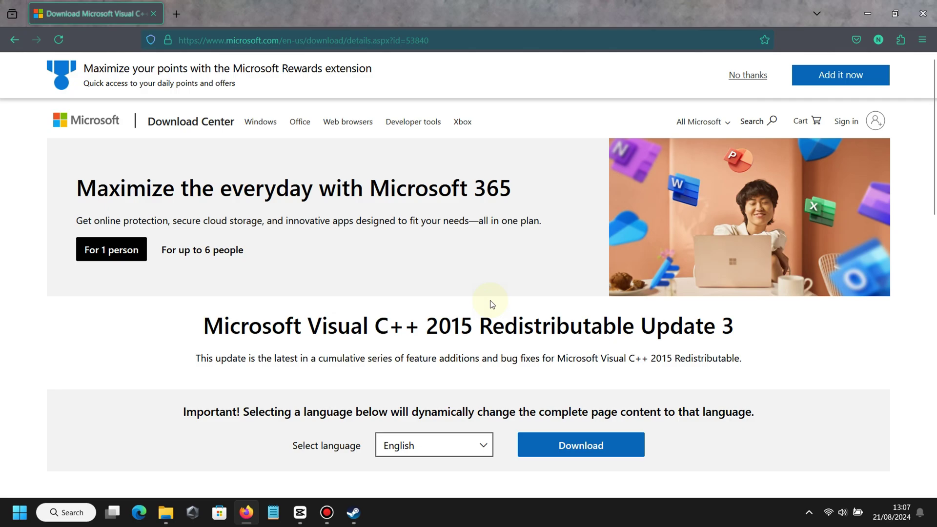
scroll(481, 391, down, 3)
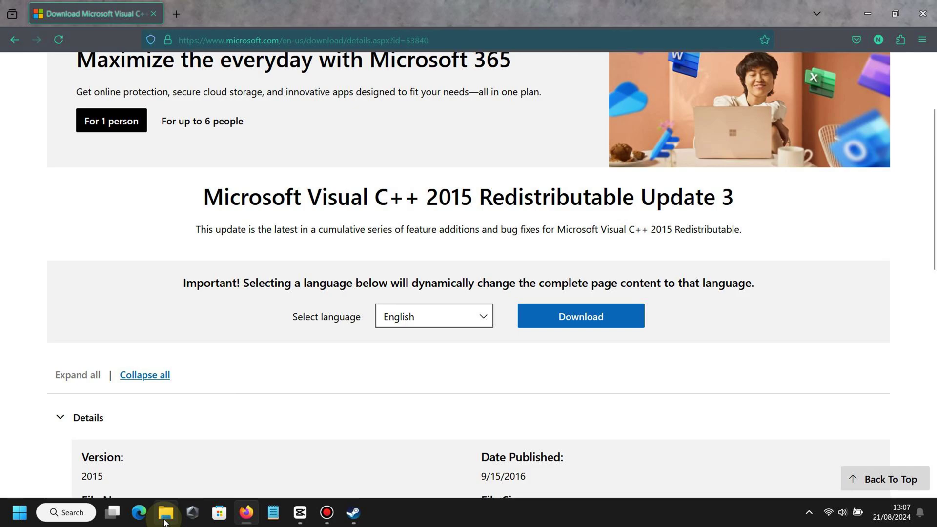
Step: Switch to File Explorer and view the contents of the System 11 (C:) drive
mouse_move(165, 520)
click(161, 450)
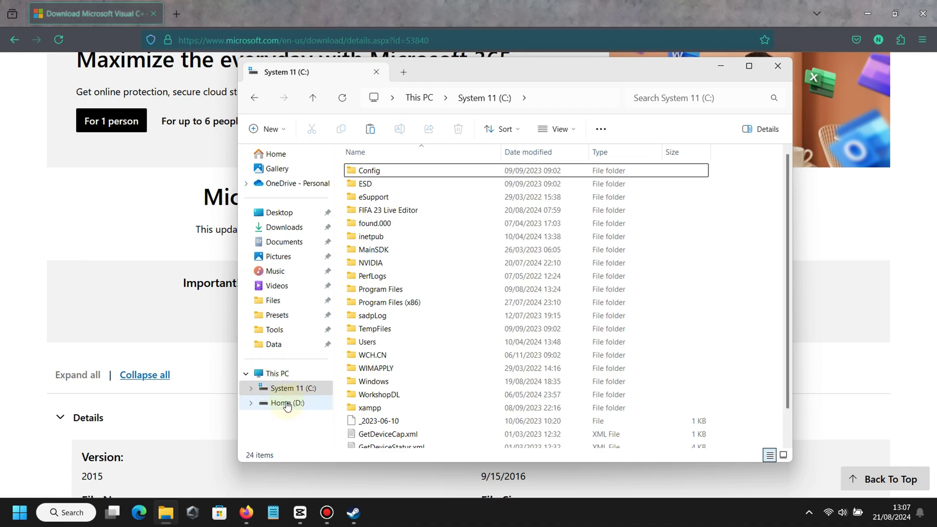
click(293, 388)
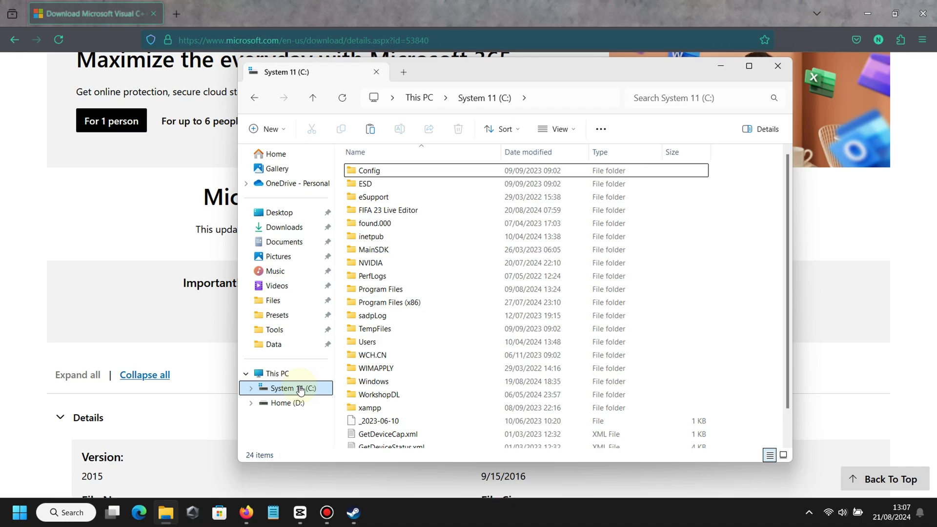
Step: Inspect the Terraria folder inside Documents > My Games, return to My Games and delete that folder
click(291, 240)
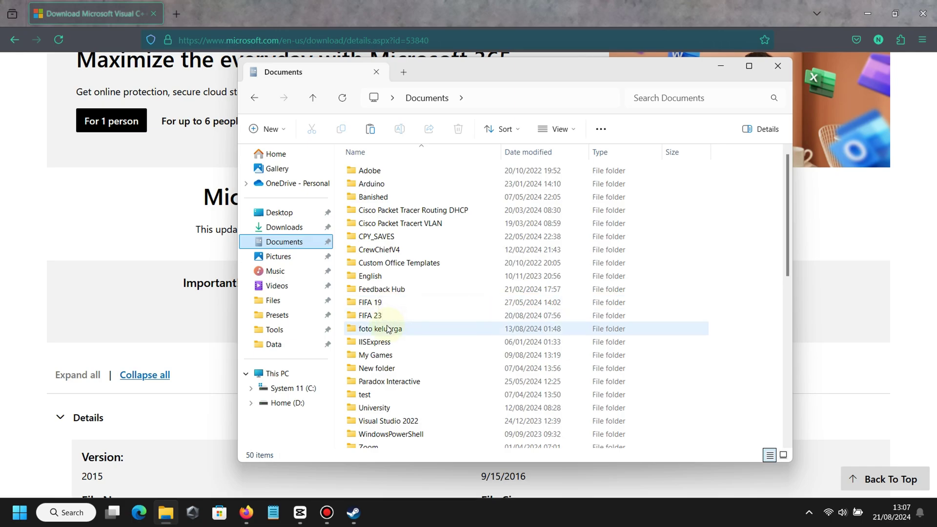
double_click(384, 360)
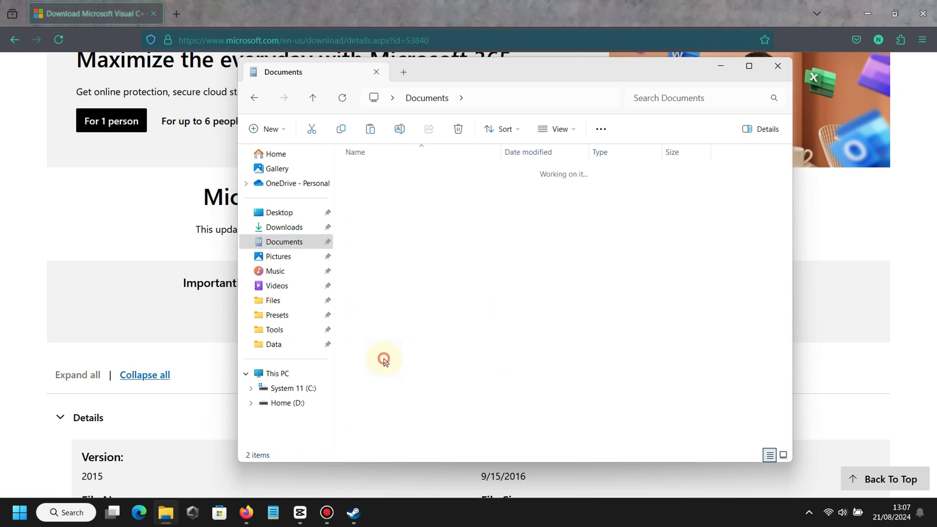
click(362, 171)
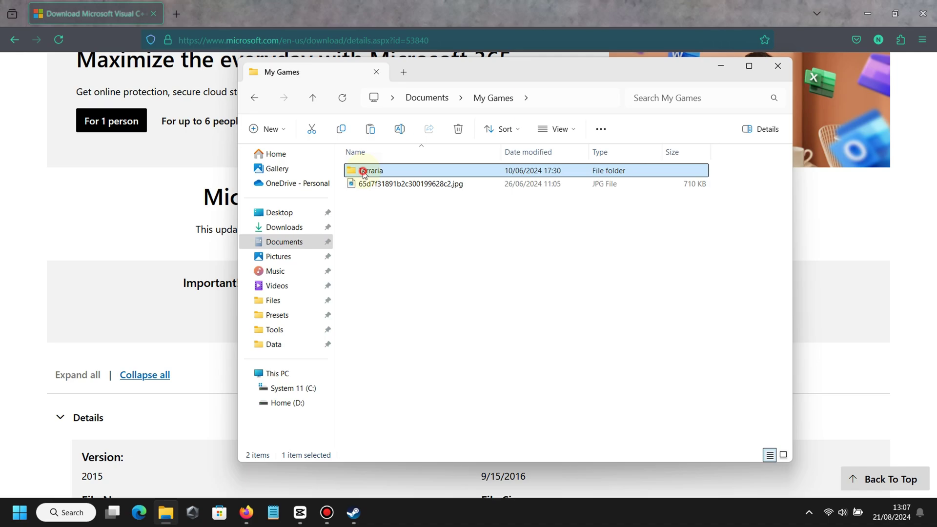
double_click(363, 170)
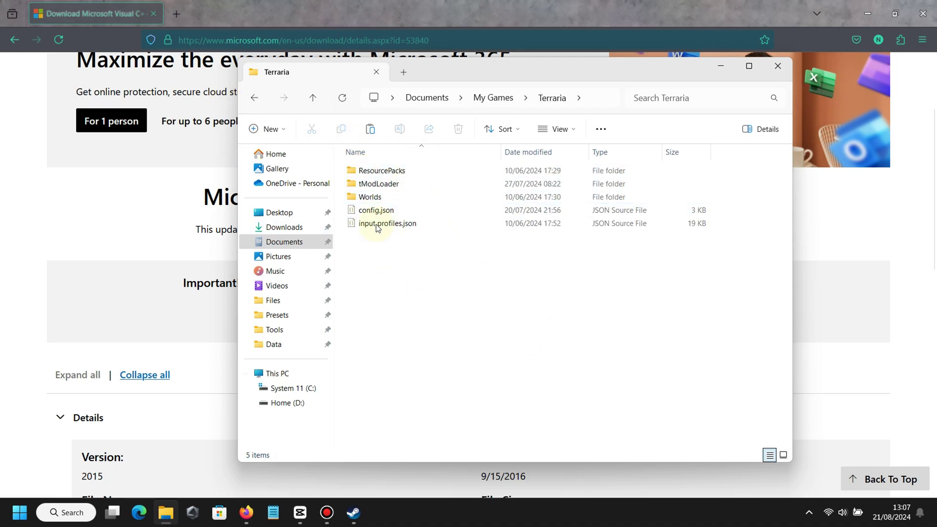
click(246, 96)
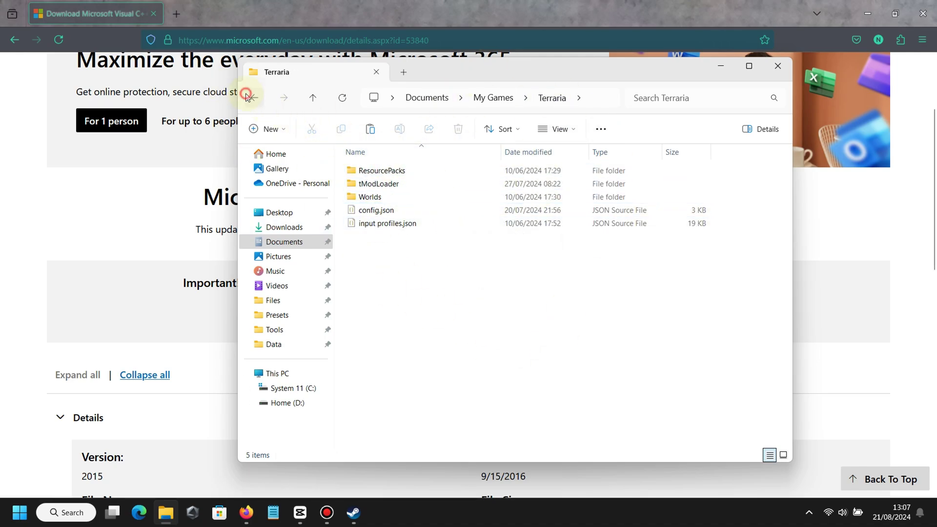
key(Delete)
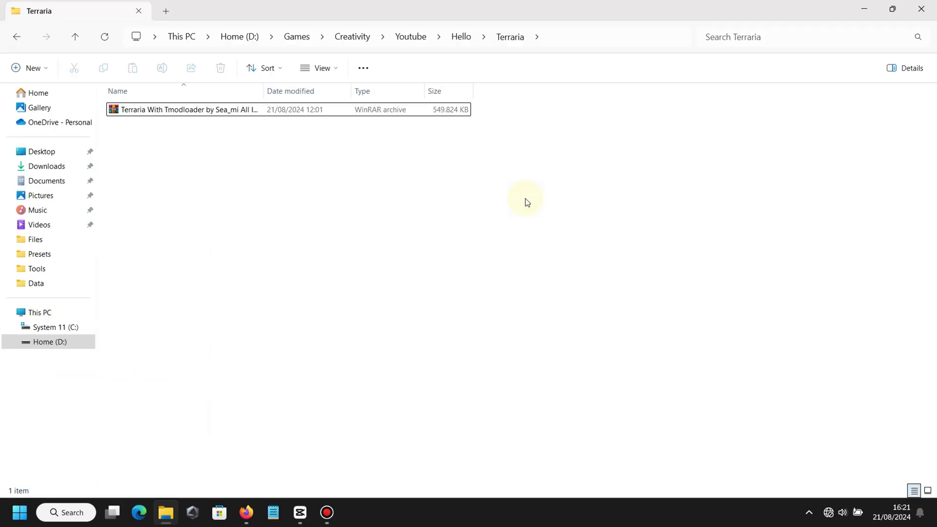
Step: Extract the Terraria With Tmodloader by Sea_mi All In One Pack archive into the current folder with WinRAR
click(205, 112)
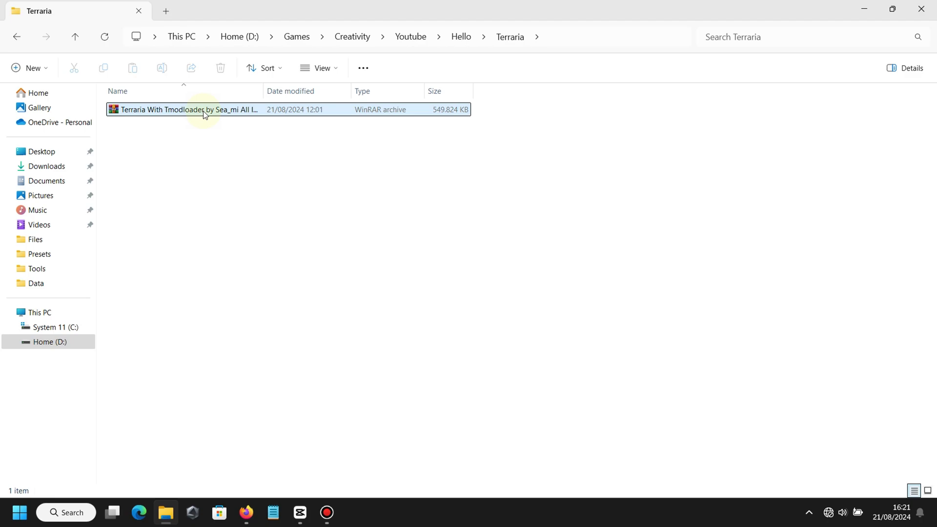
click(255, 146)
click(220, 109)
right_click(215, 108)
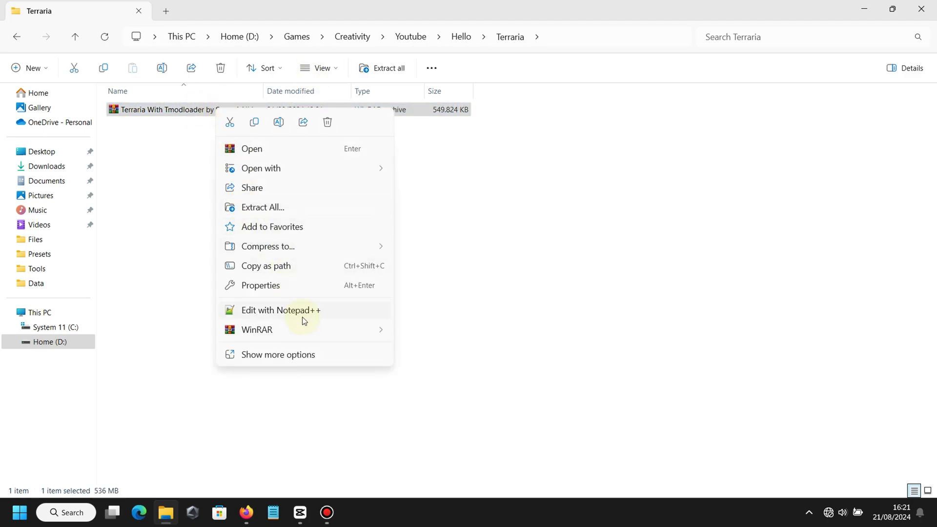
mouse_move(344, 335)
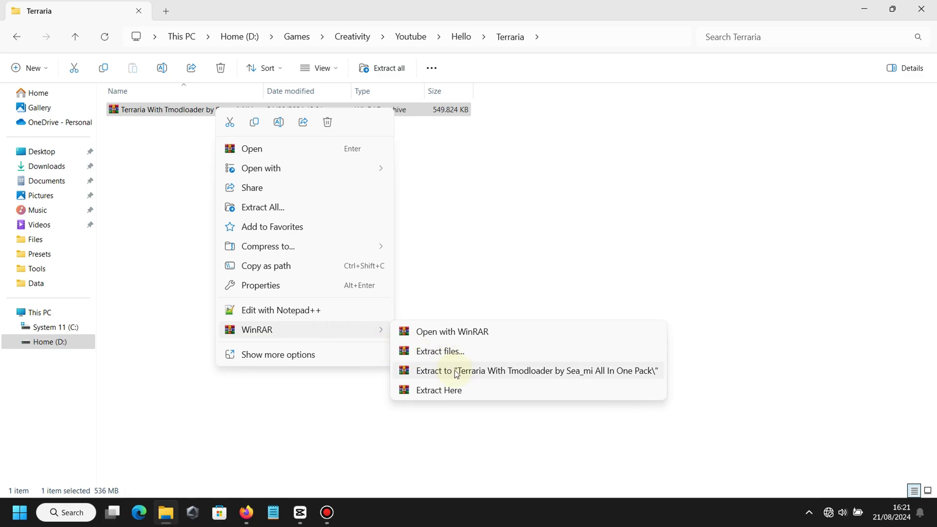
click(433, 390)
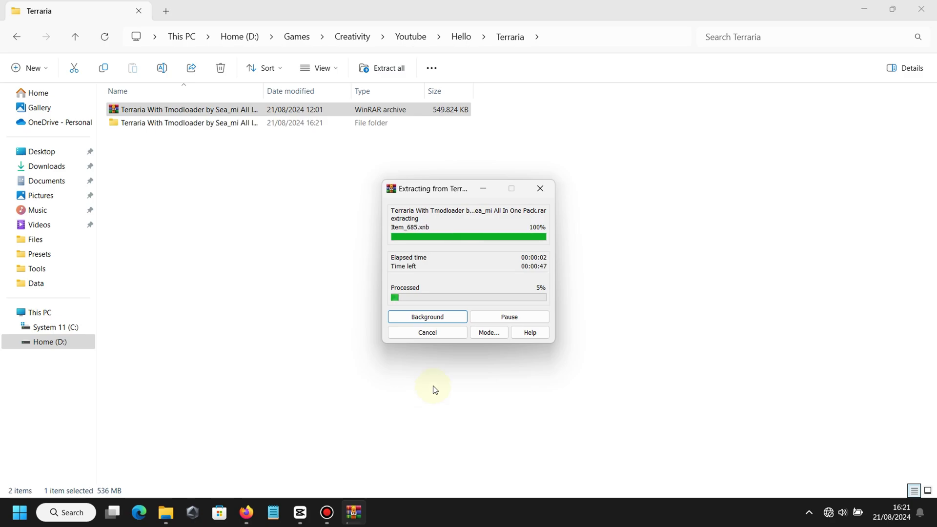
Step: Open the extracted pack folder and examine the contents of its Bin, tModLoader and Terraria subfolders
double_click(159, 125)
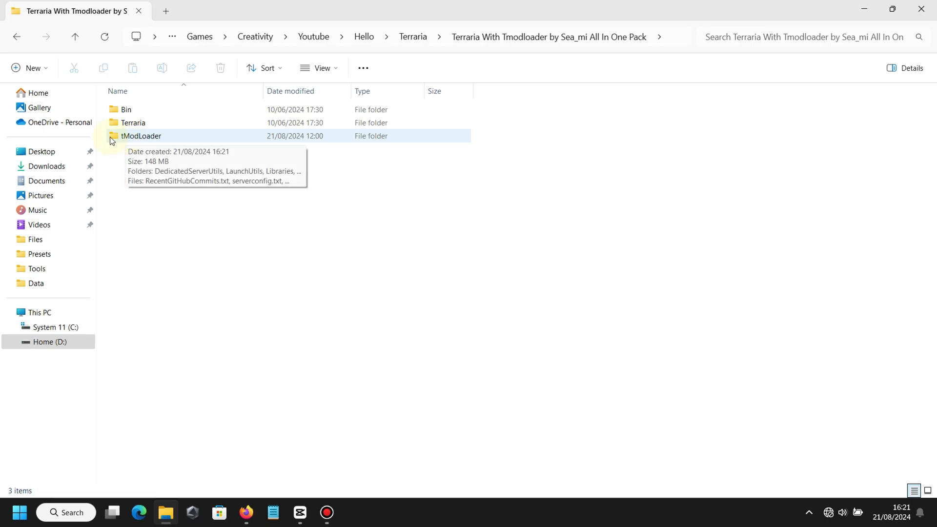
double_click(128, 110)
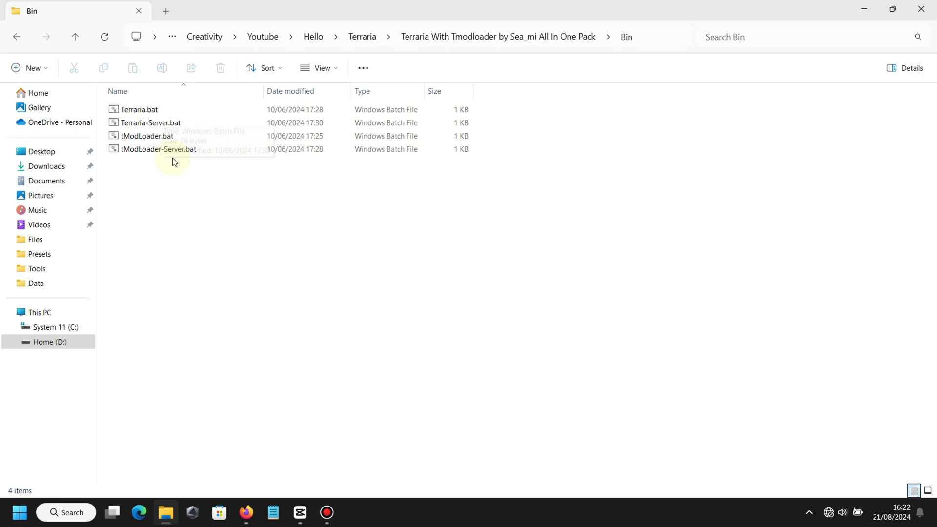
click(17, 36)
double_click(137, 136)
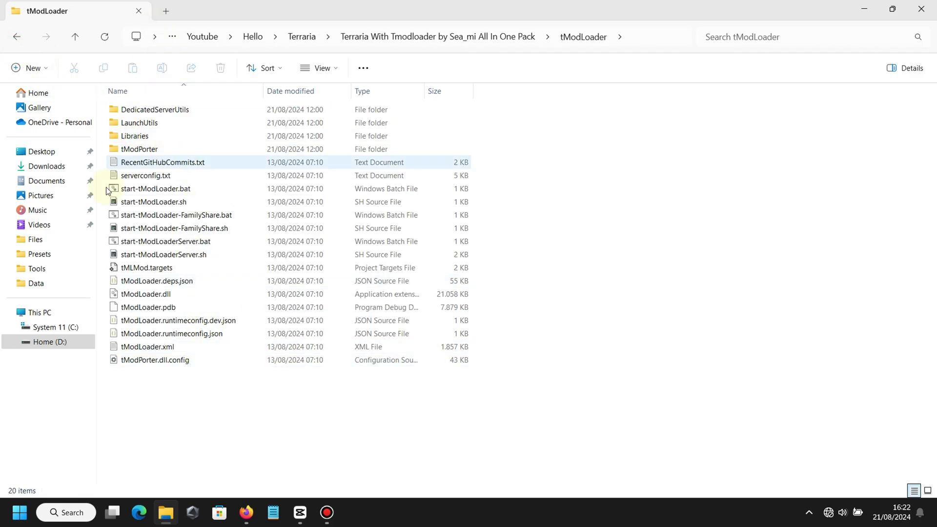
click(15, 39)
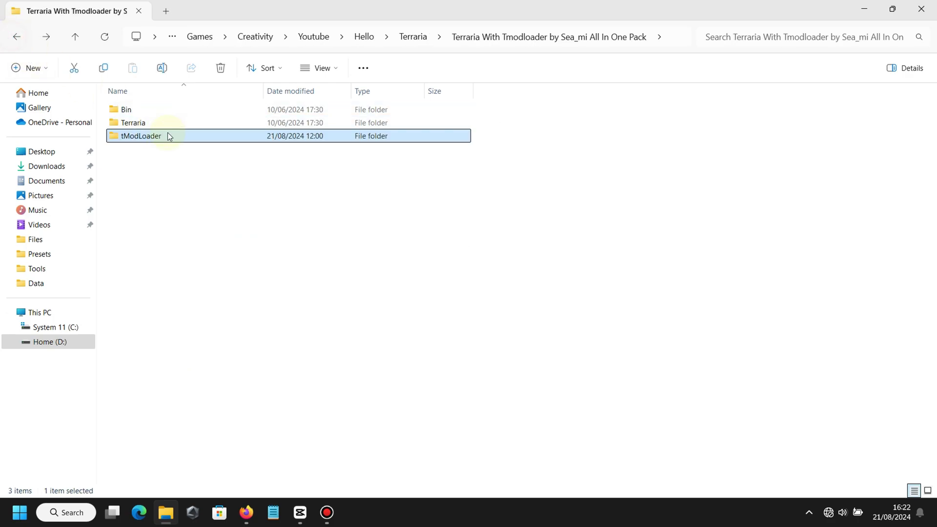
double_click(145, 125)
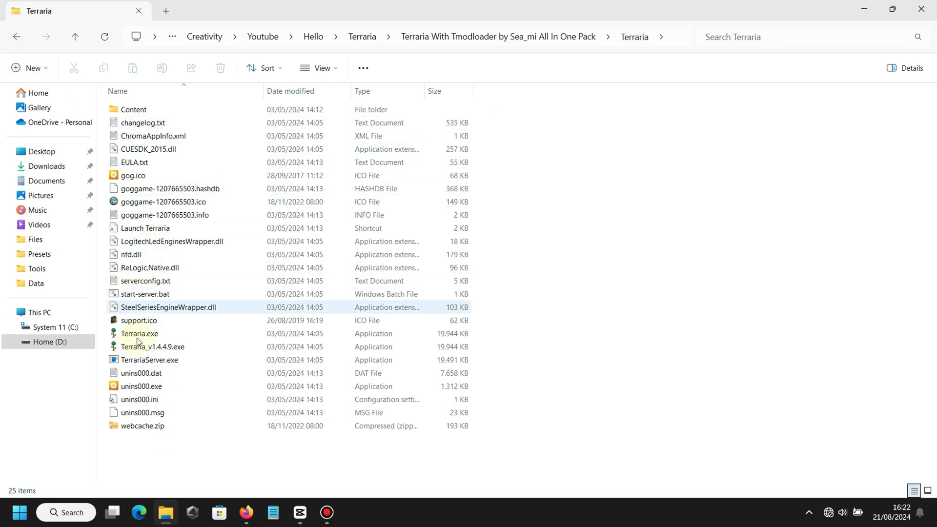
click(16, 37)
Step: Run tModLoader.bat from the pack's Bin folder and minimize the File Explorer window
double_click(127, 107)
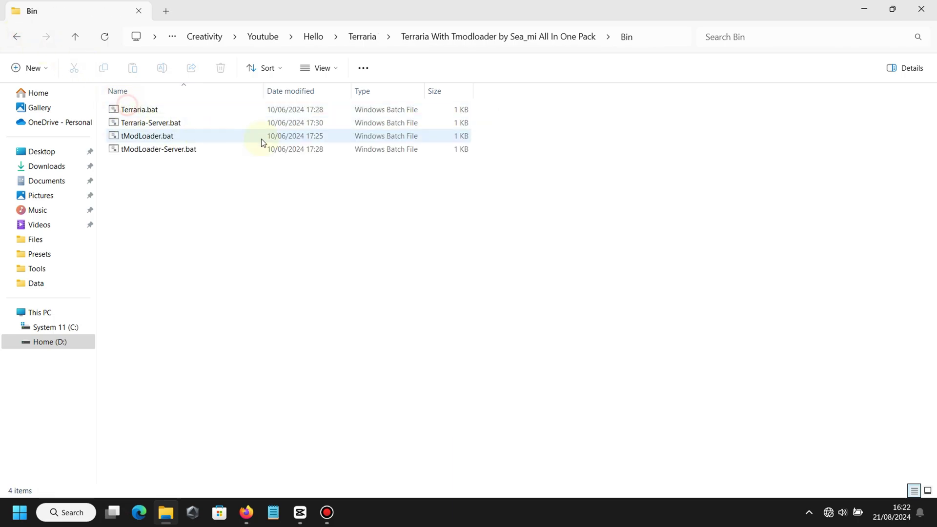
double_click(146, 138)
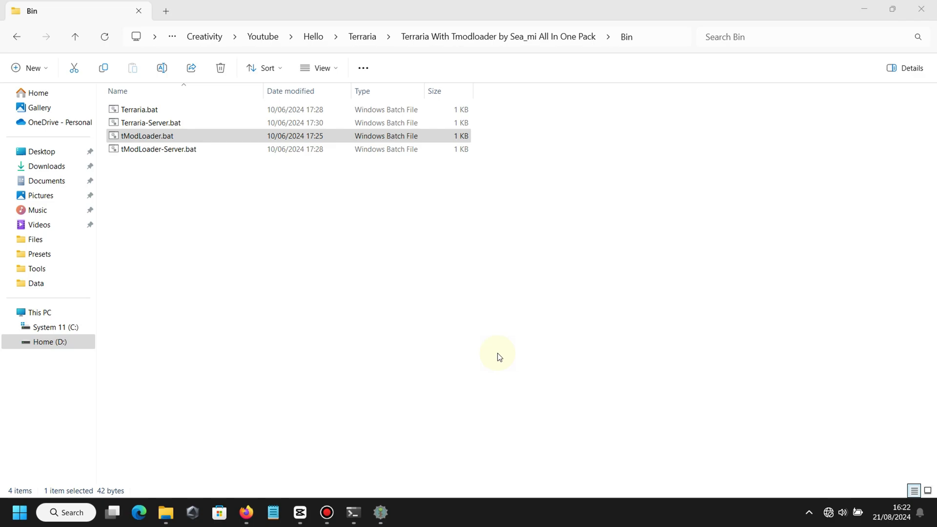
click(861, 9)
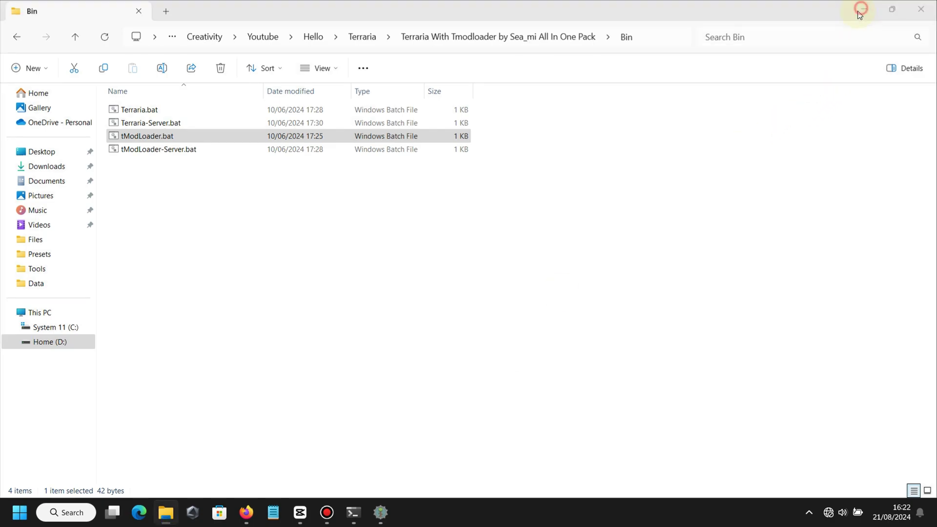
click(861, 9)
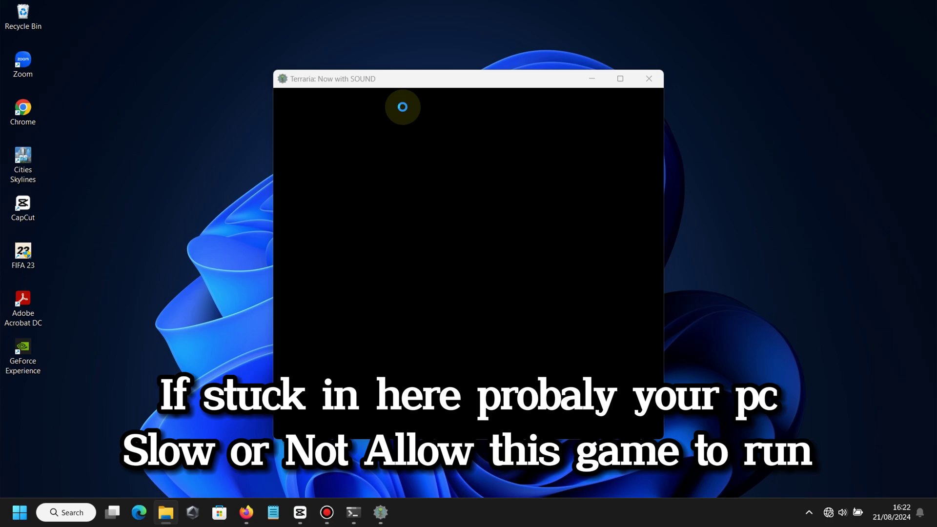
Step: Lower the sound volume while the game loads and choose English as its language
click(402, 107)
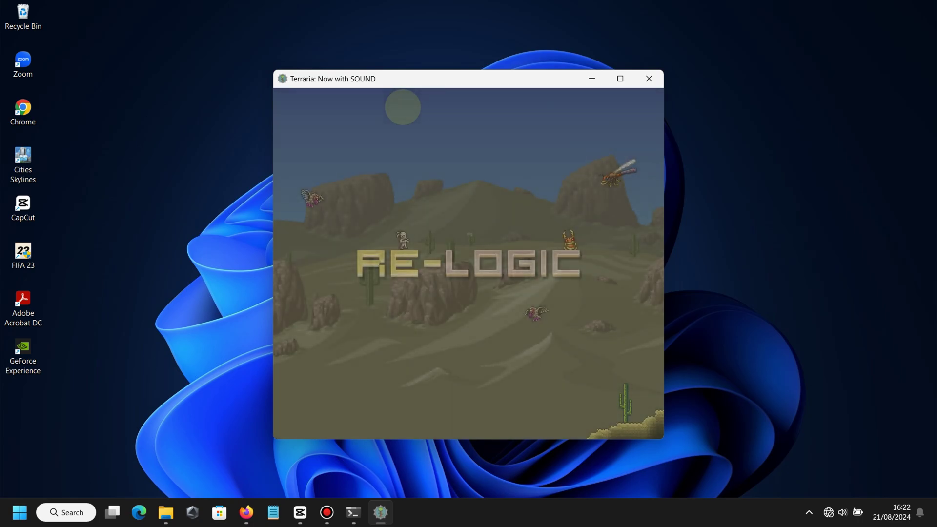
key(XF86AudioLowerVolume)
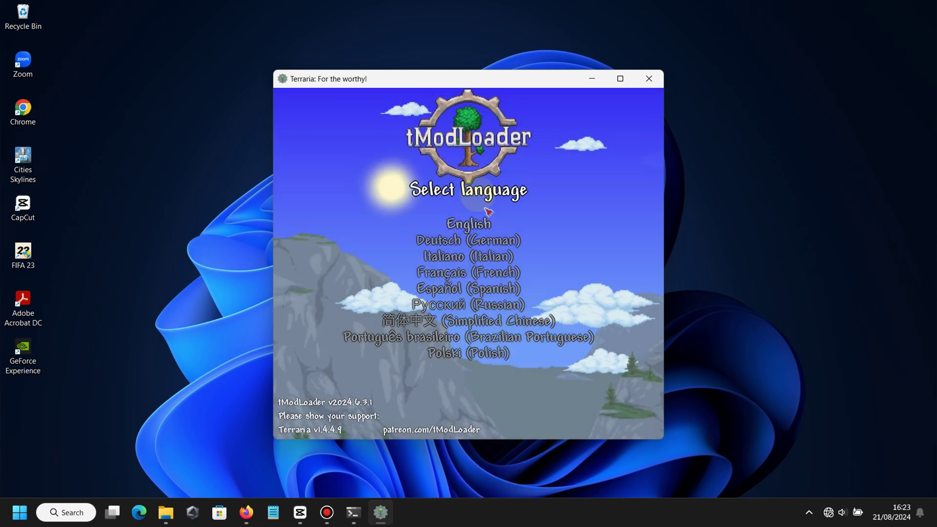
click(466, 224)
click(486, 396)
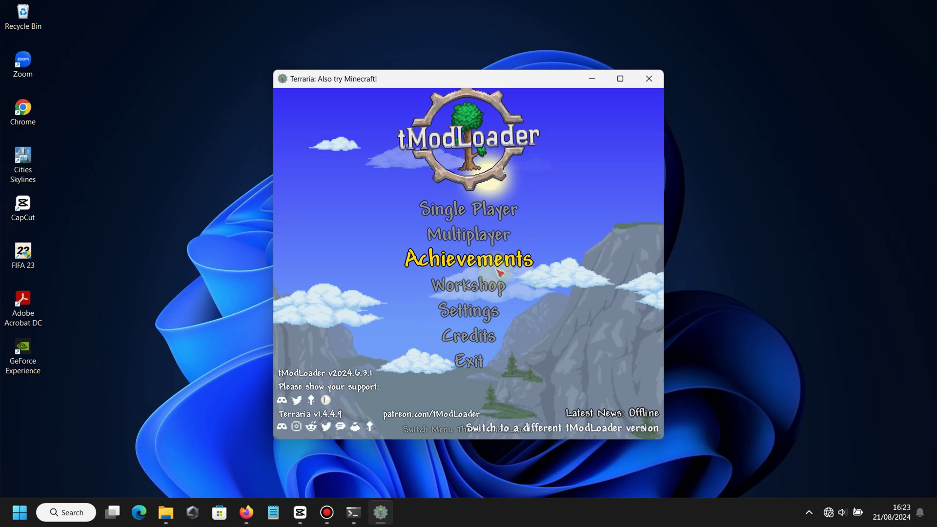
Step: Set the fullscreen resolution to 1920x1032 in the game's video settings and apply it
click(482, 316)
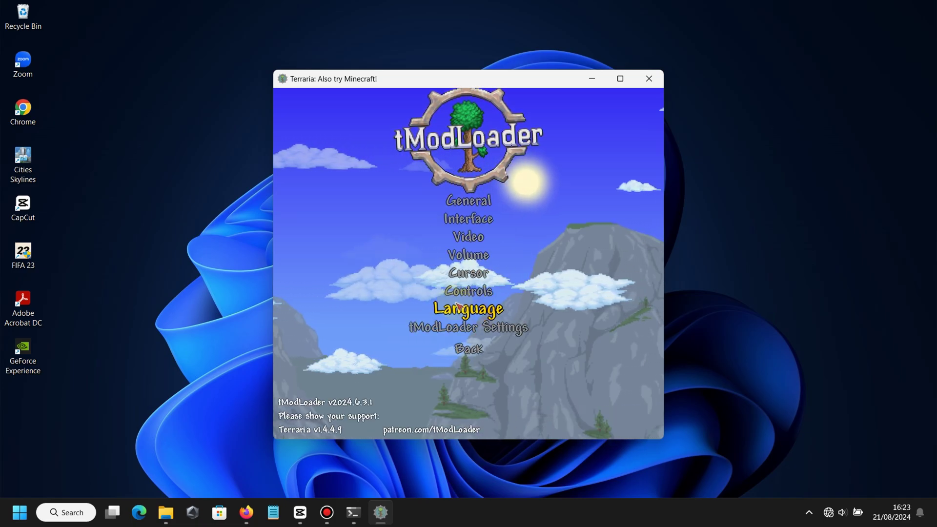
click(482, 236)
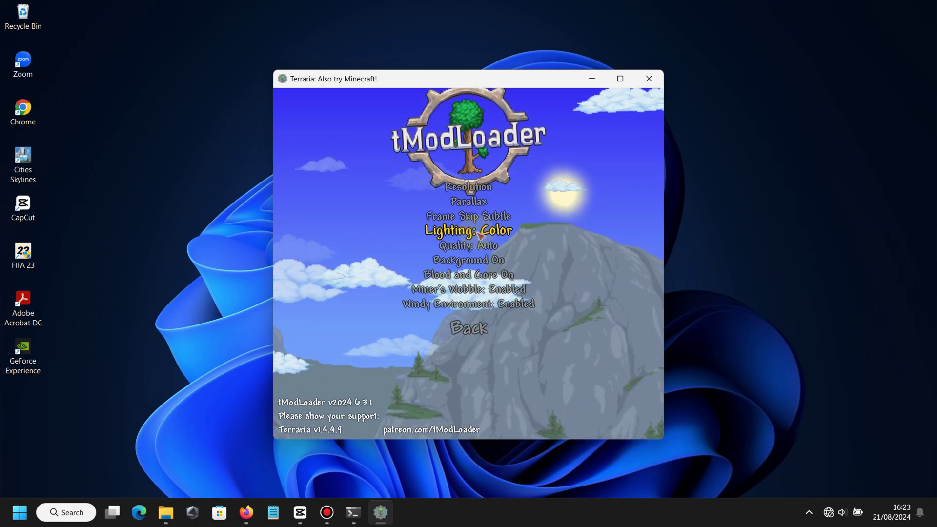
click(472, 196)
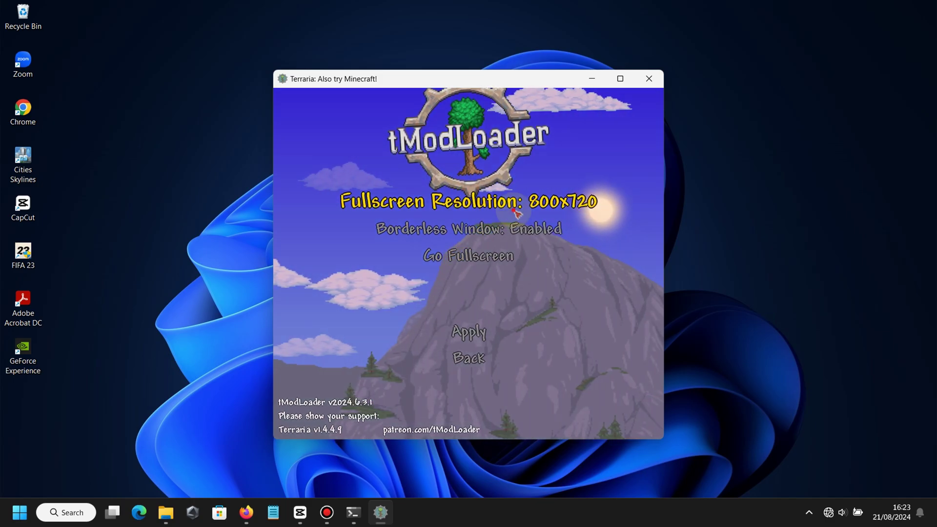
click(488, 202)
click(503, 207)
click(516, 213)
click(518, 213)
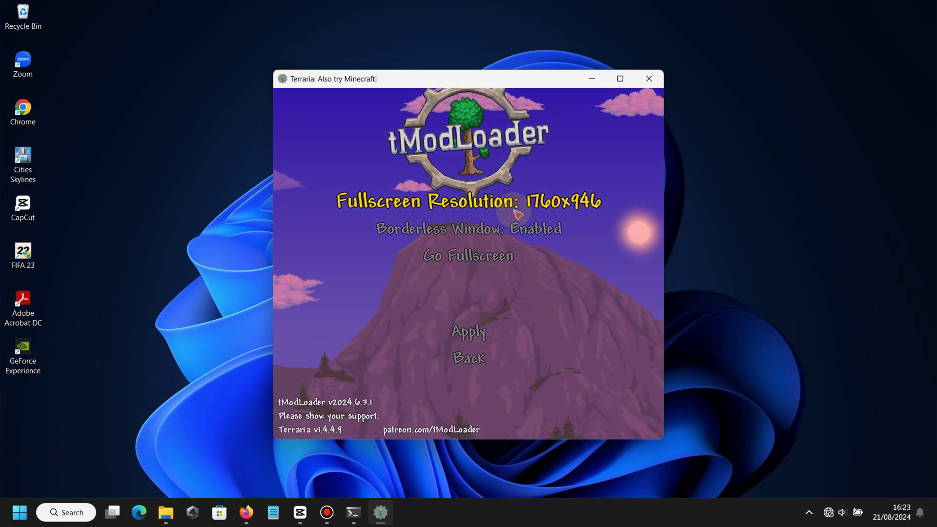
click(517, 214)
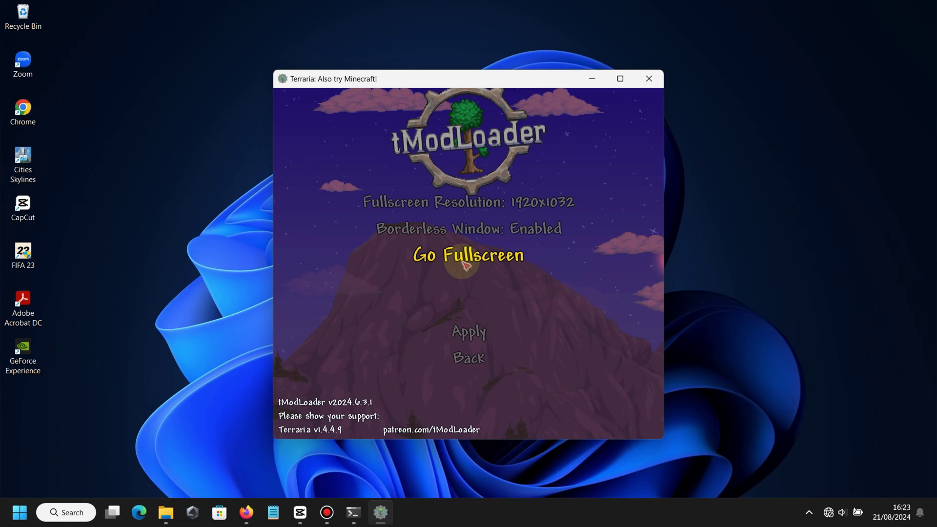
click(469, 330)
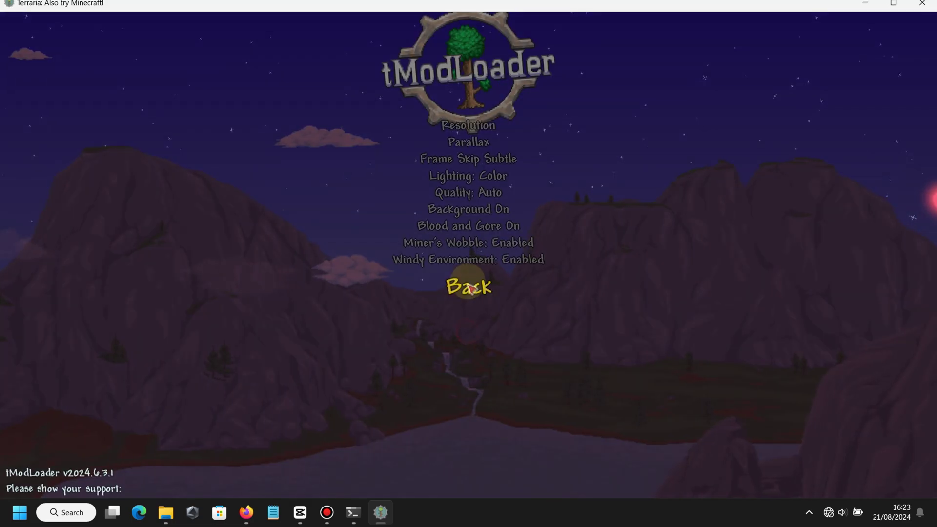
Step: Switch the game display to fullscreen and return to the main menu
click(468, 125)
click(464, 204)
click(476, 295)
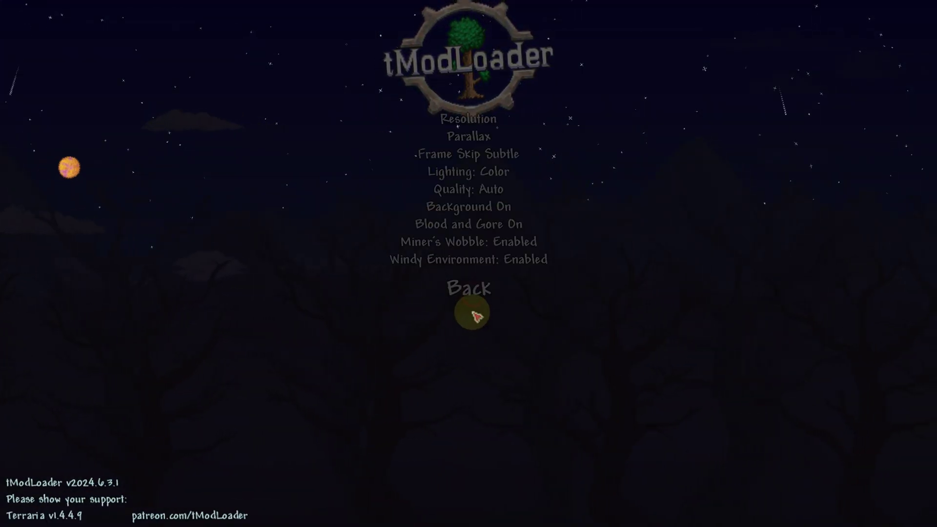
click(473, 309)
click(470, 309)
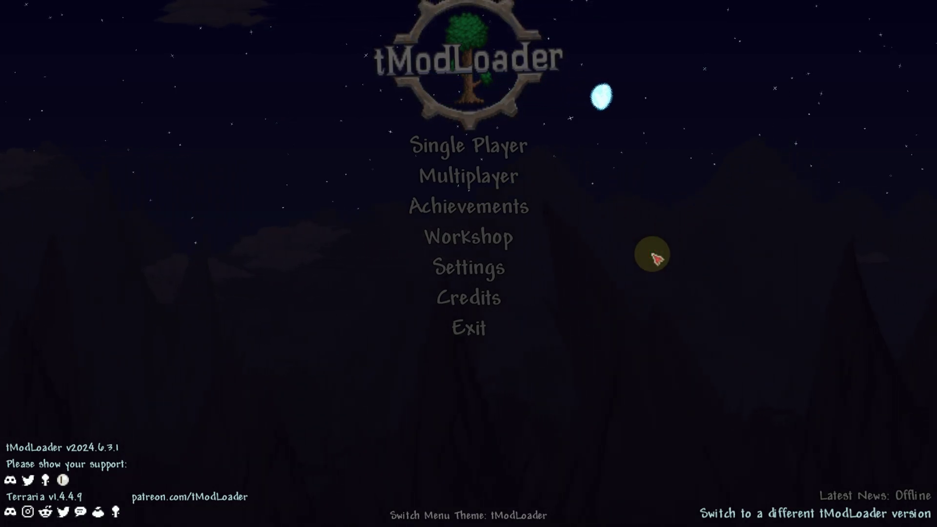
Step: Open the Workshop's Mod Browser, look through the available mods and sort them by popularity
click(483, 239)
click(414, 239)
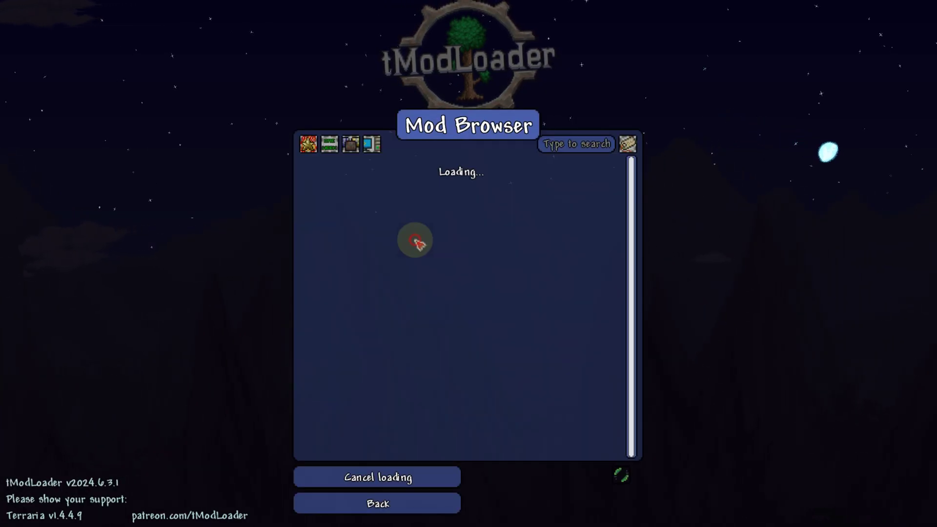
scroll(406, 196, down, 20)
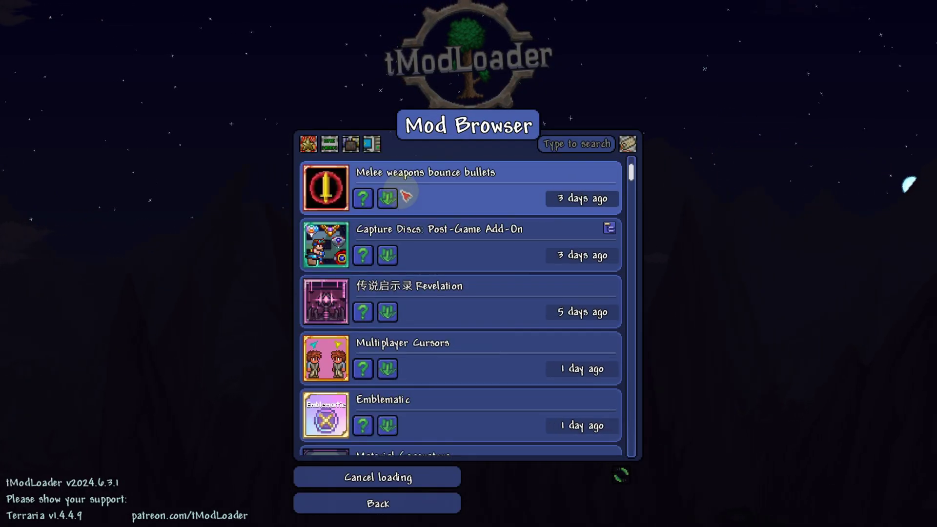
scroll(416, 228, up, 15)
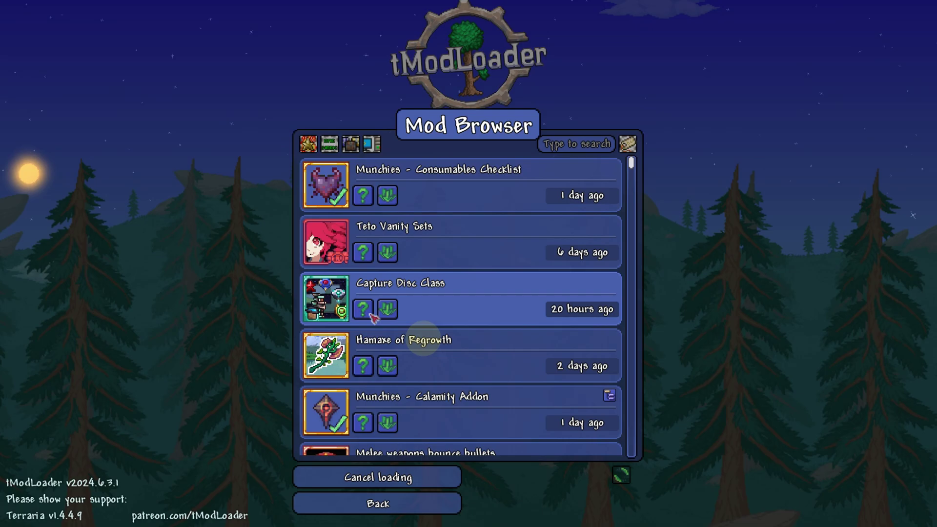
scroll(387, 238, down, 8)
scroll(387, 238, down, 5)
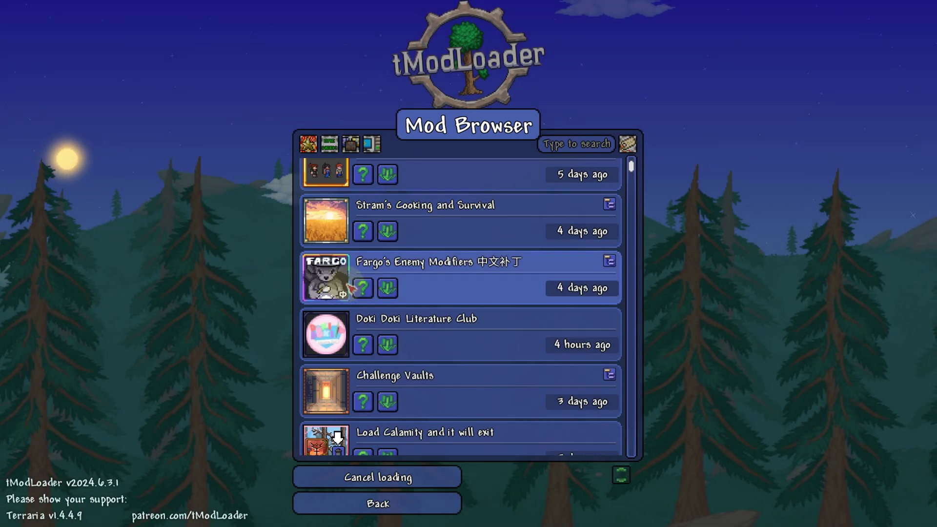
scroll(376, 235, up, 12)
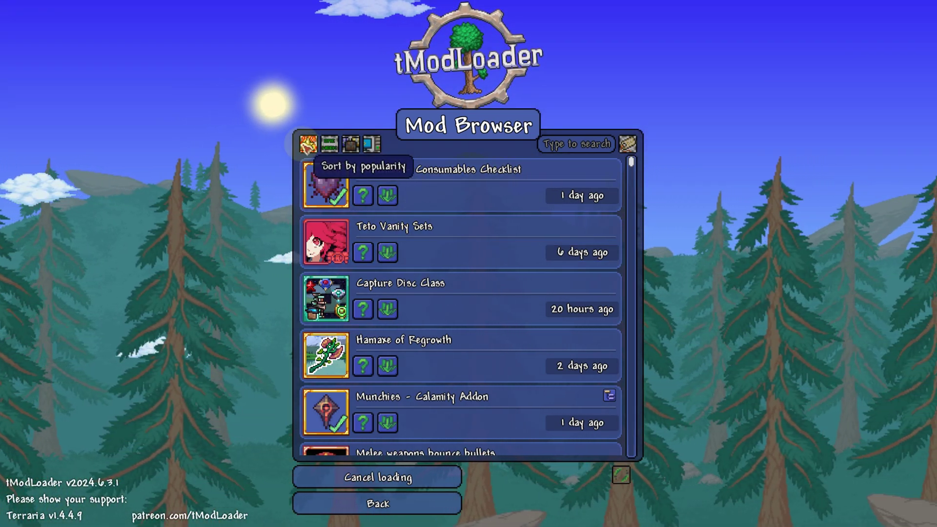
click(309, 147)
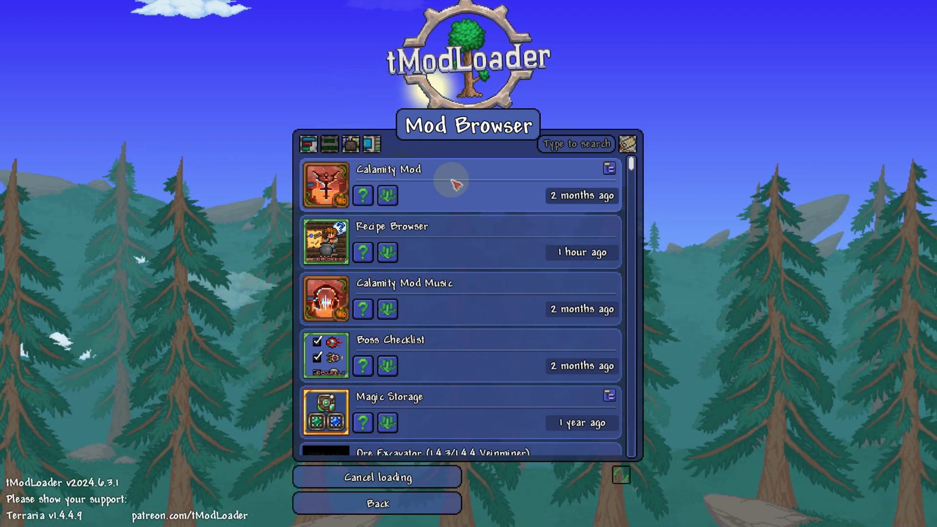
Step: Find the Boss Checklist mod among the popular mods and download it with its dependencies
scroll(447, 308, down, 3)
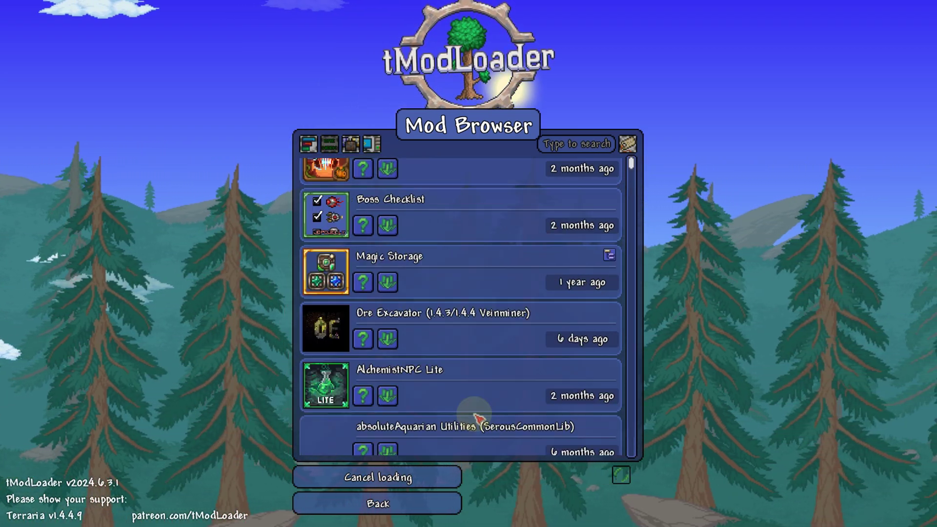
scroll(496, 272, down, 8)
scroll(487, 303, up, 15)
scroll(476, 306, down, 1)
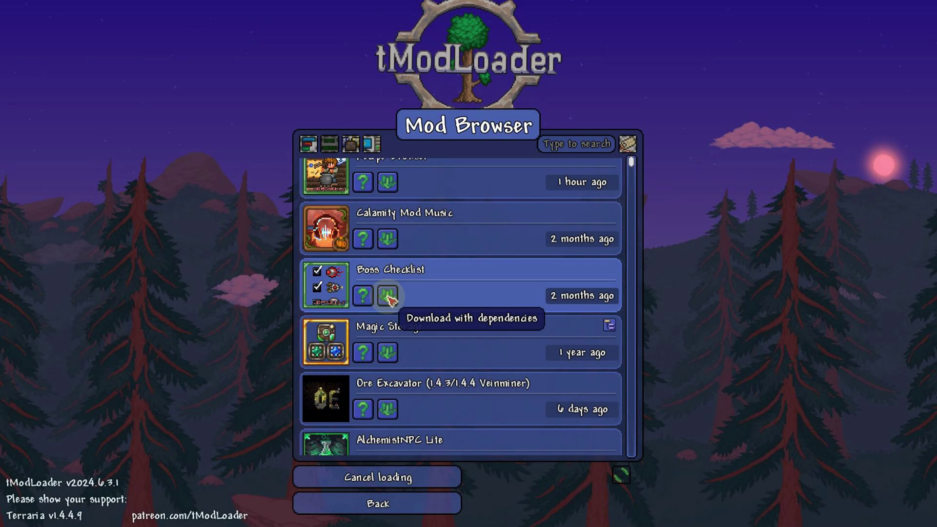
click(388, 295)
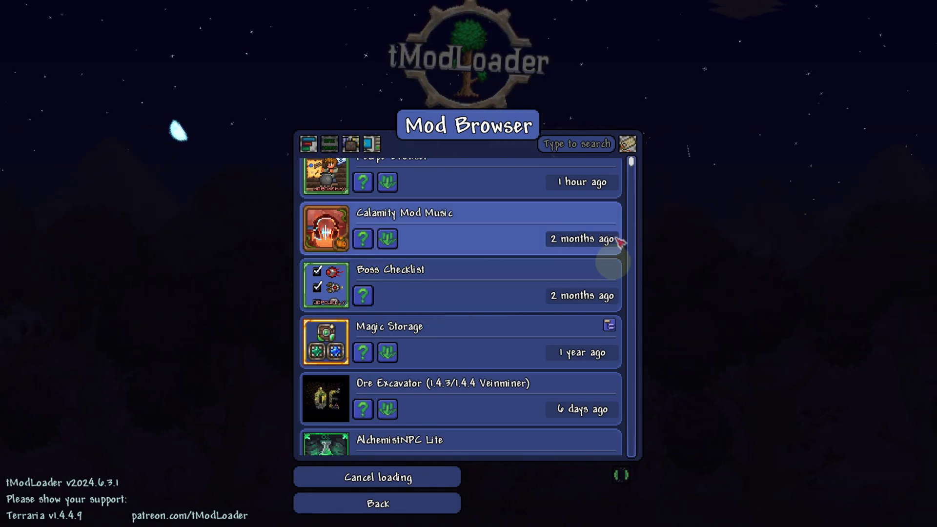
Step: Return to the Workshop Hub, check the Boss Checklist entry in the installed mods list and leave the list
click(407, 510)
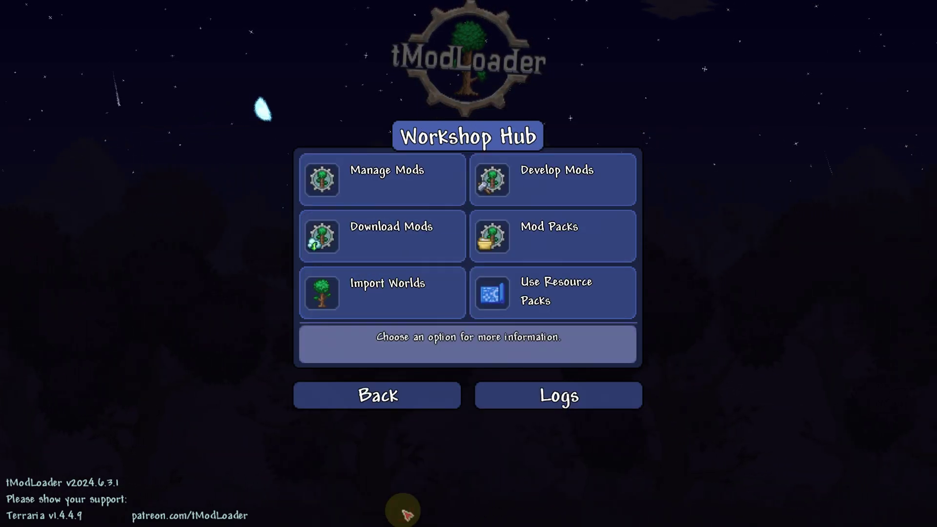
click(385, 198)
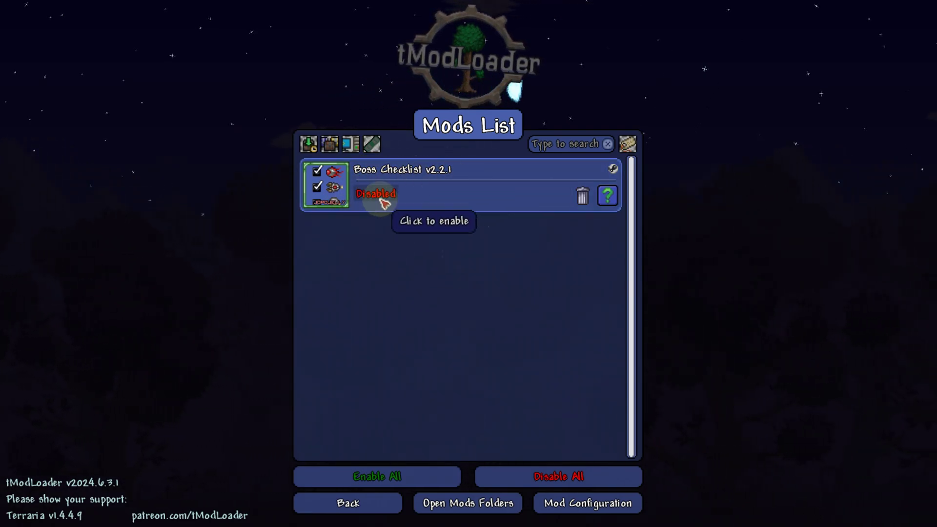
click(387, 504)
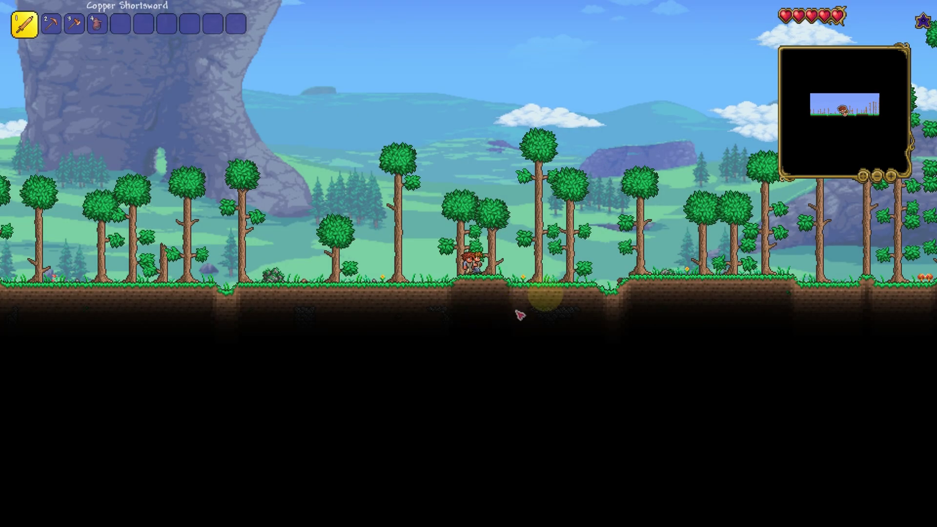
Step: Equip the Copper Axe from the hotbar, bring up the inventory and unpack the Starter Bag
key(4)
key(2)
key(3)
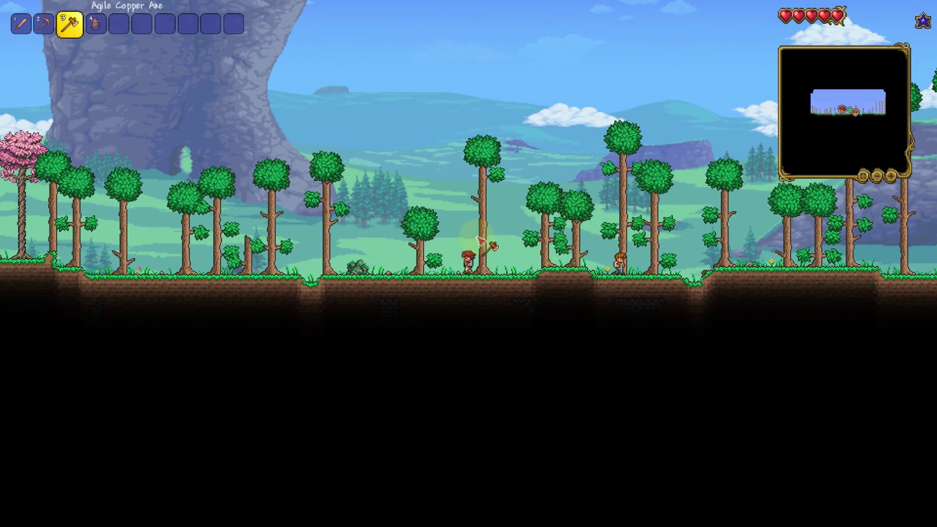
key(Escape)
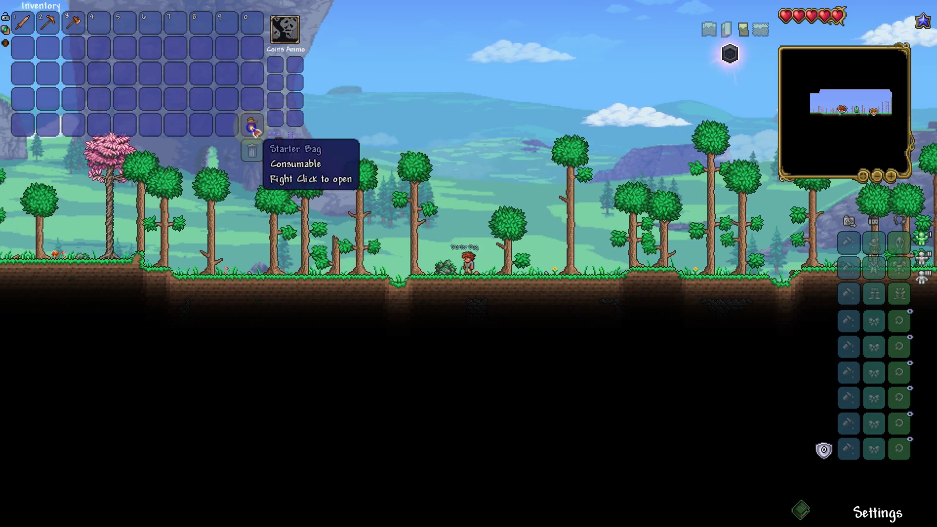
right_click(252, 127)
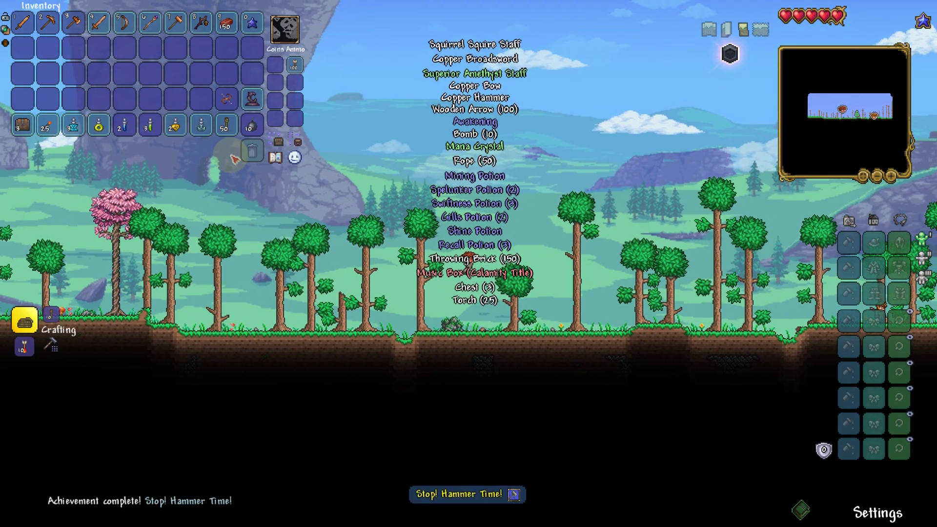
Step: Run the character left through the forest and jump up the grassy hill to its top
key(d)
key(space)
key(a)
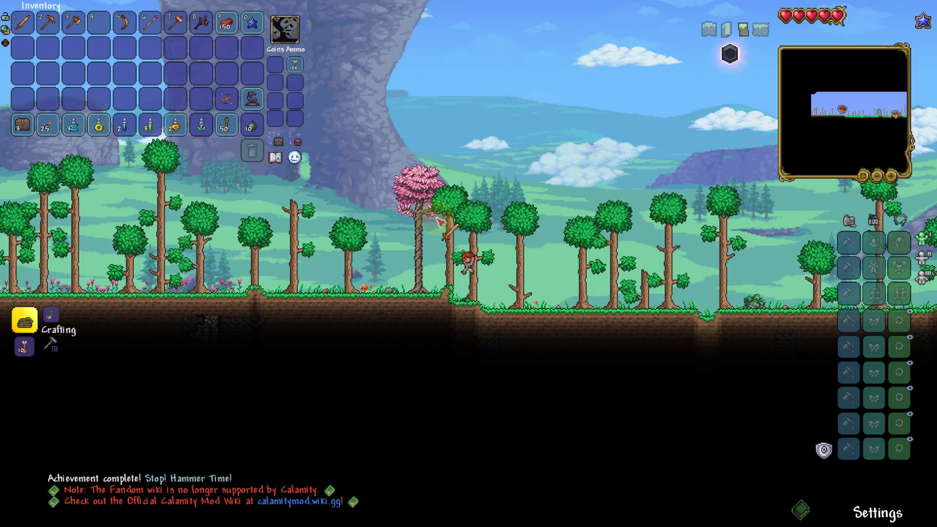
key(a)
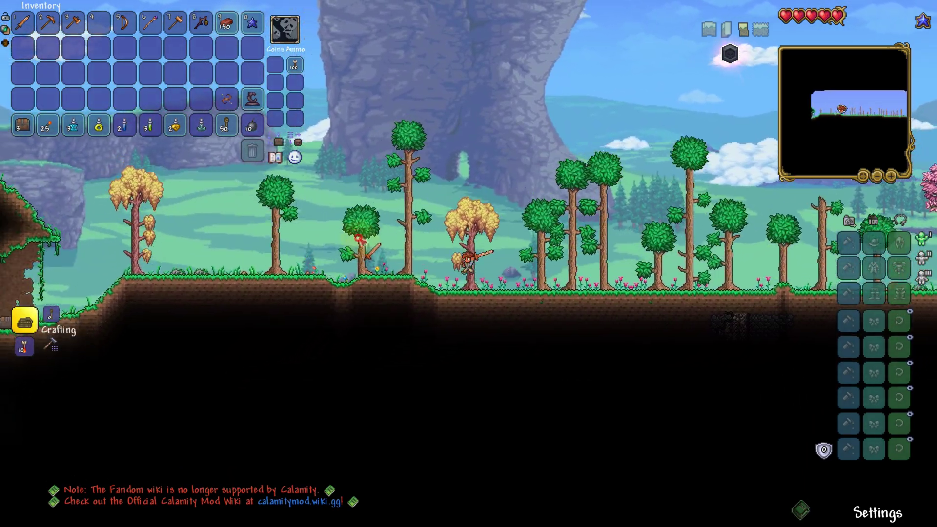
key(a)
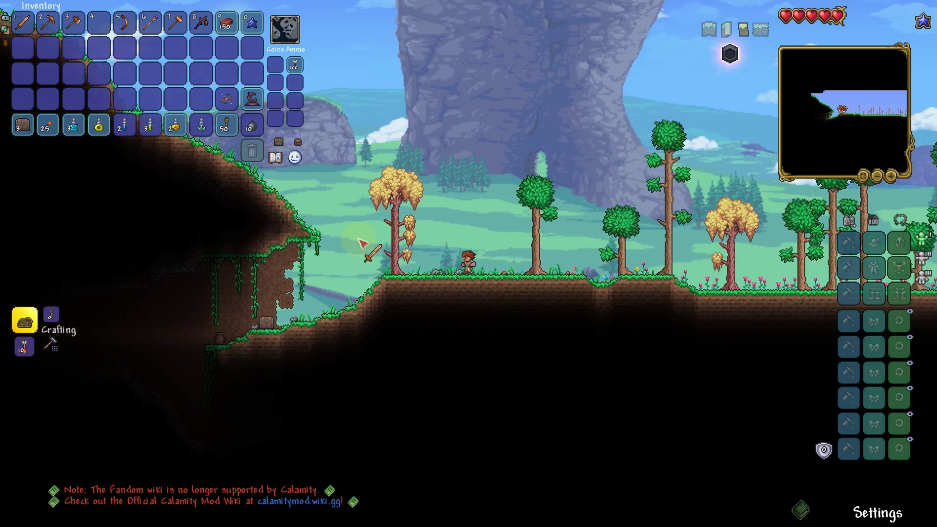
key(a)
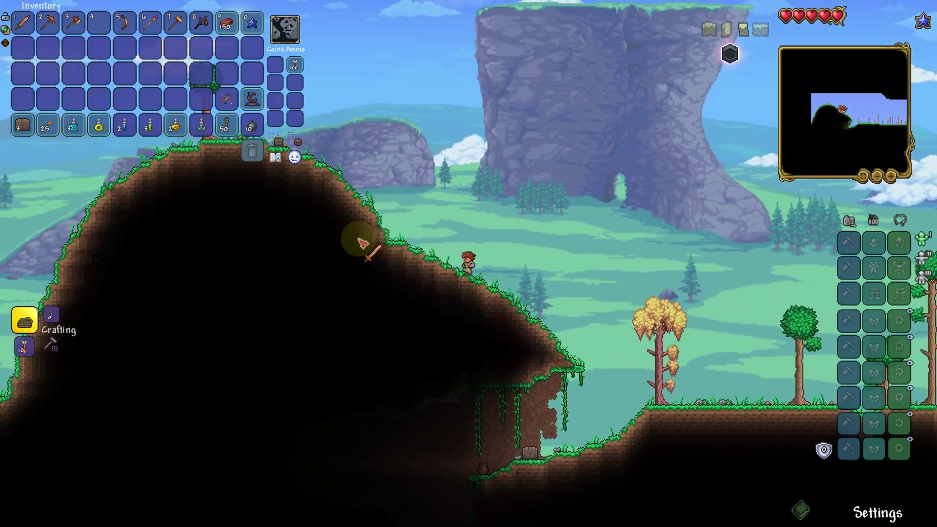
key(a)
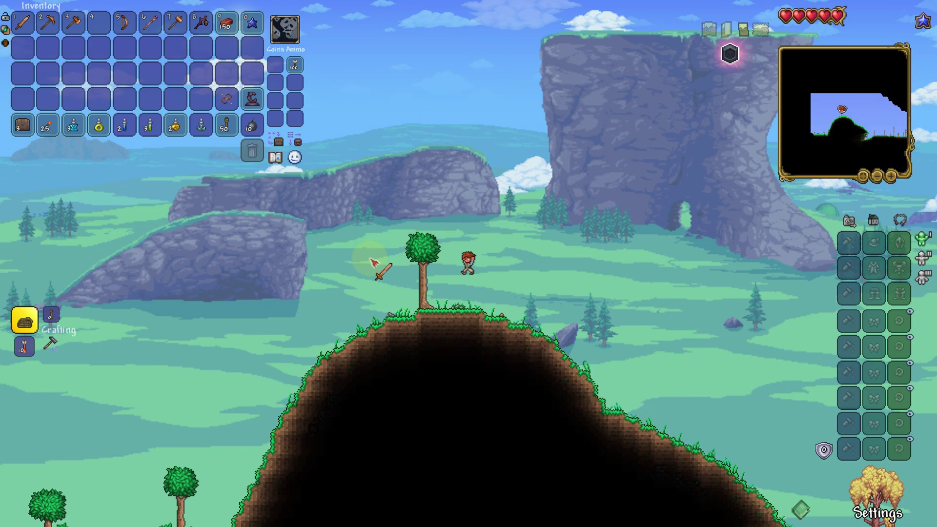
Step: Jump off the hill and run the character right, back into the forest
key(d)
key(space)
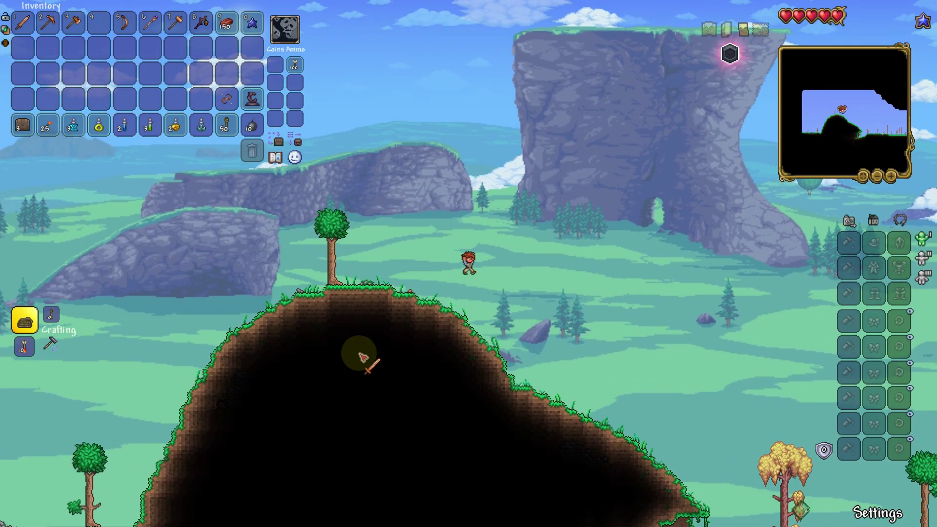
key(d)
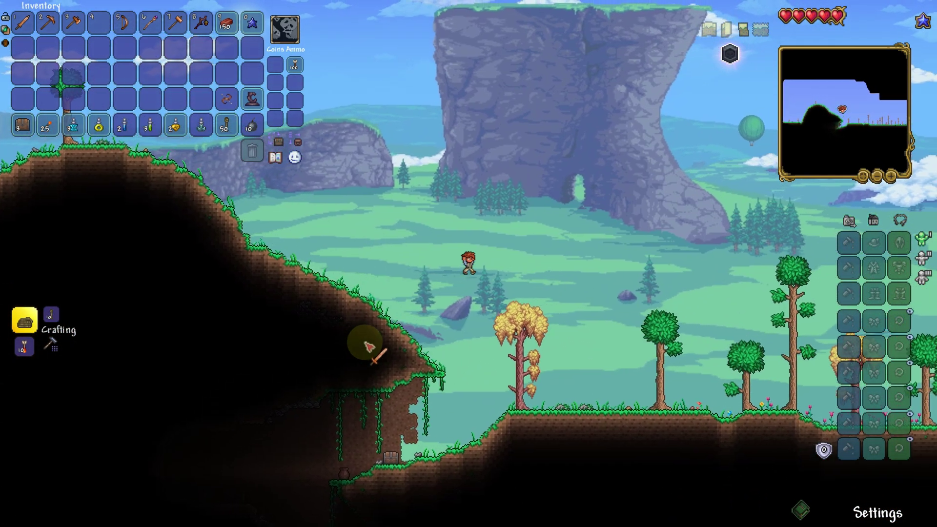
key(d)
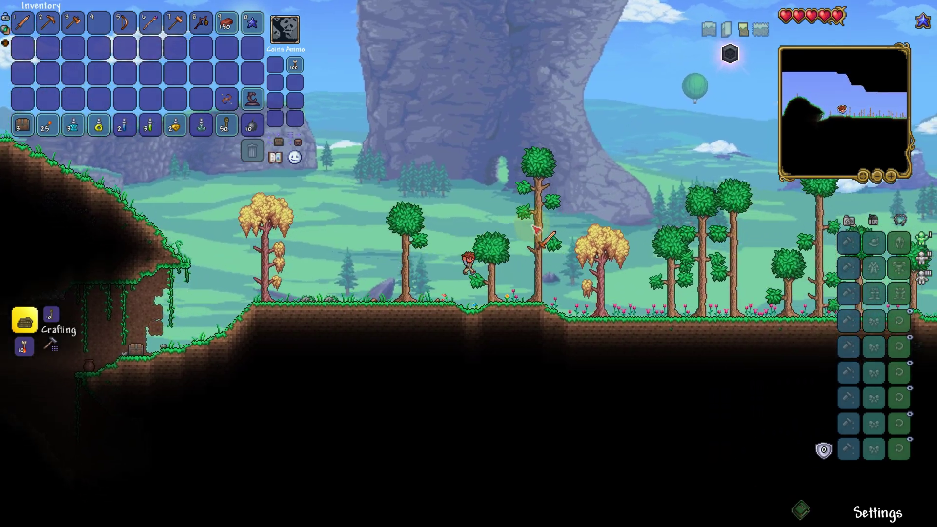
key(d)
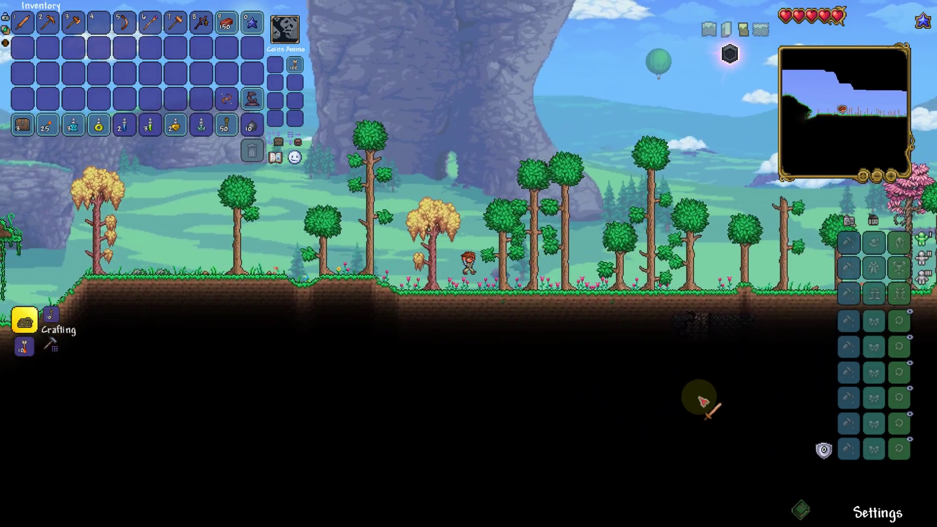